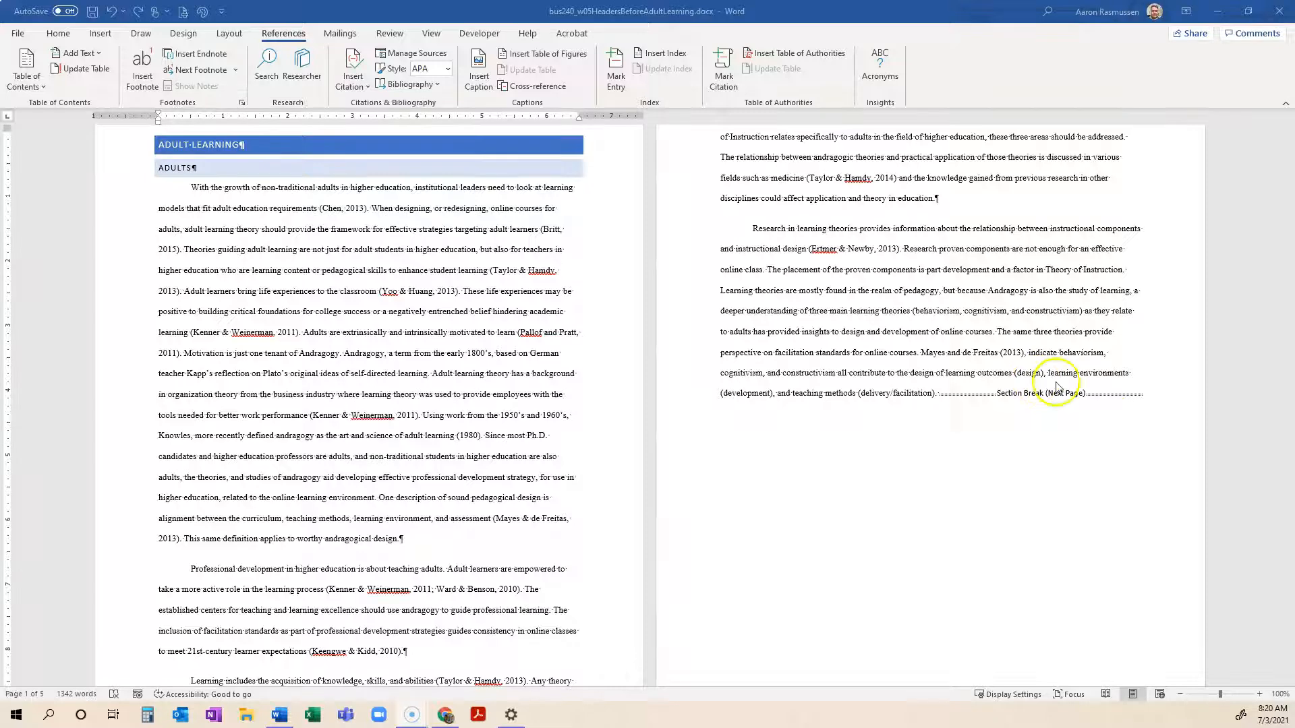
Apply the "Chapter 1, Heading 2, Heading 3" multilevel list to the "Adult Learning" heading and review the chapter headings throughout the document.
scroll(877, 459, "down", 4)
scroll(610, 418, "up", 6)
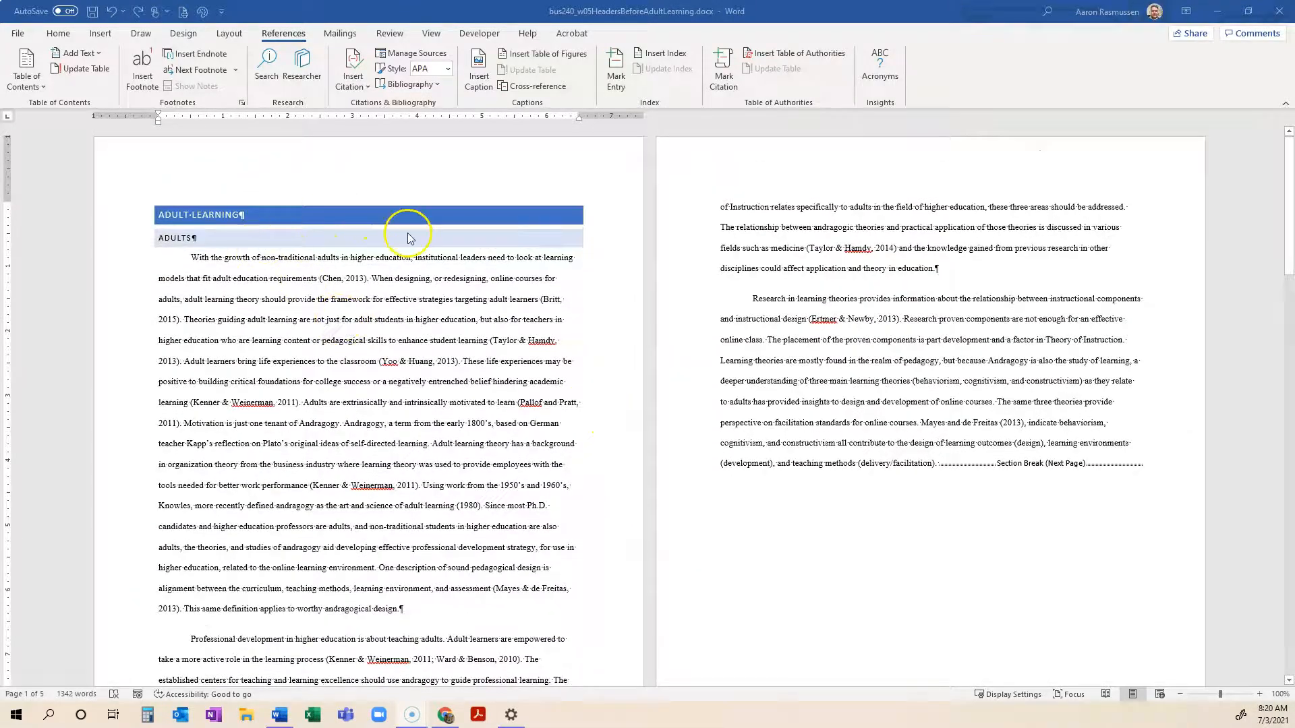
left_click(58, 33)
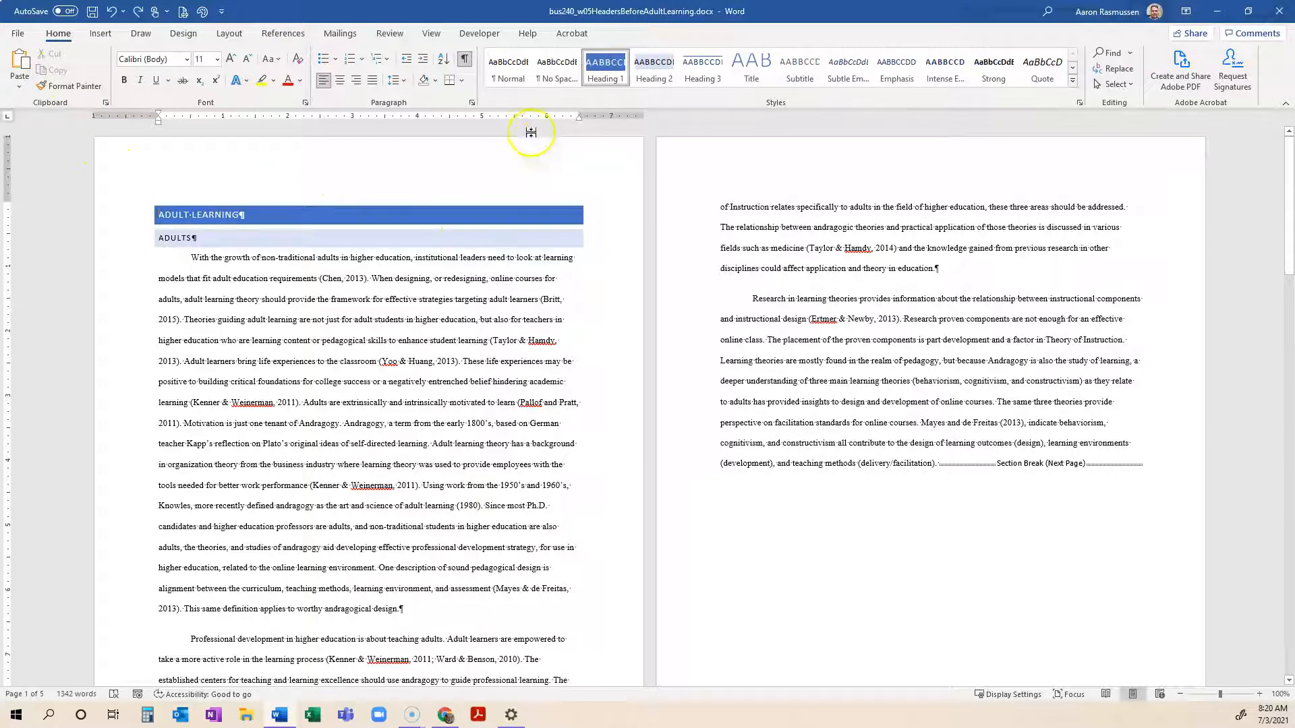
left_click(382, 60)
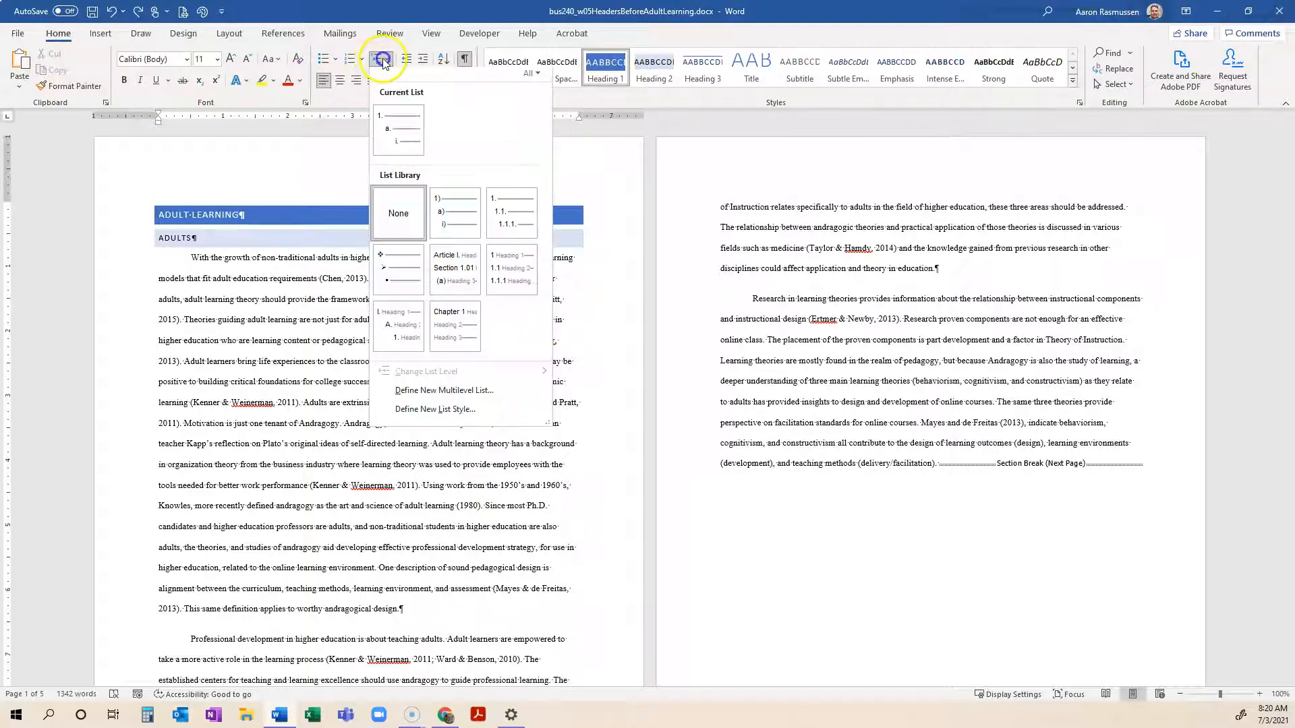
mouse_move(476, 340)
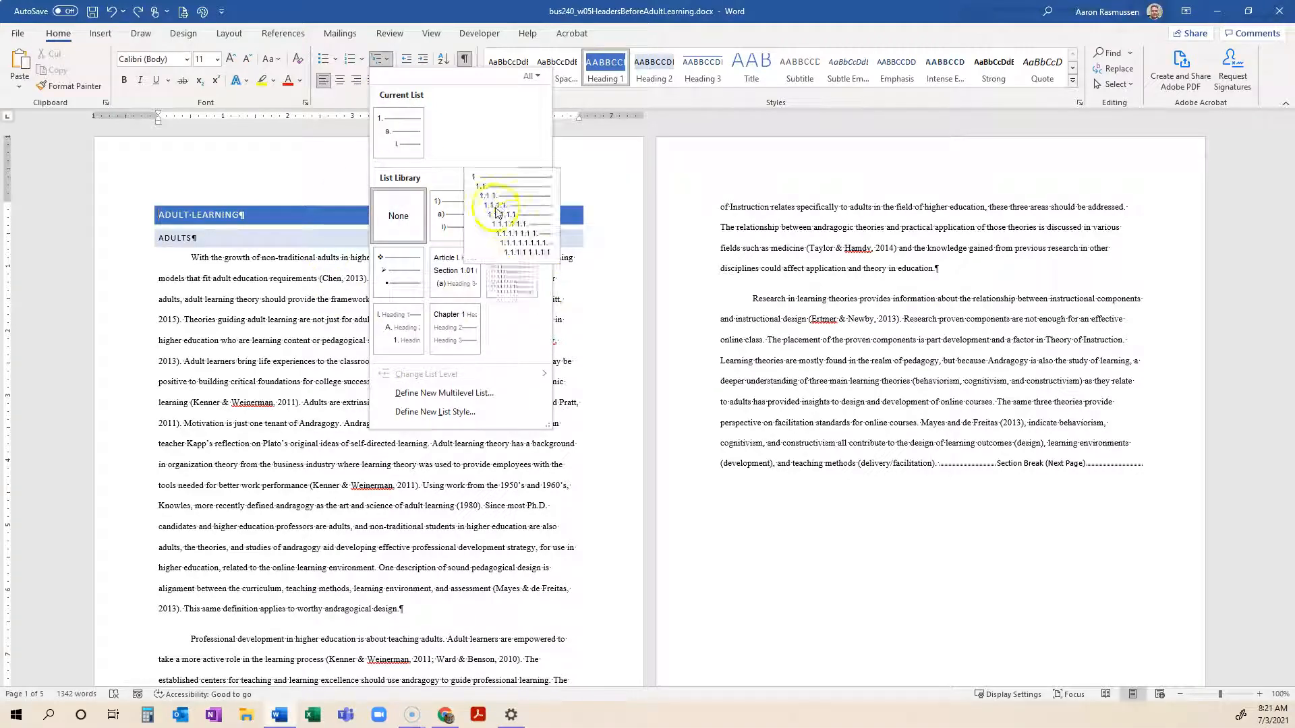
left_click(454, 327)
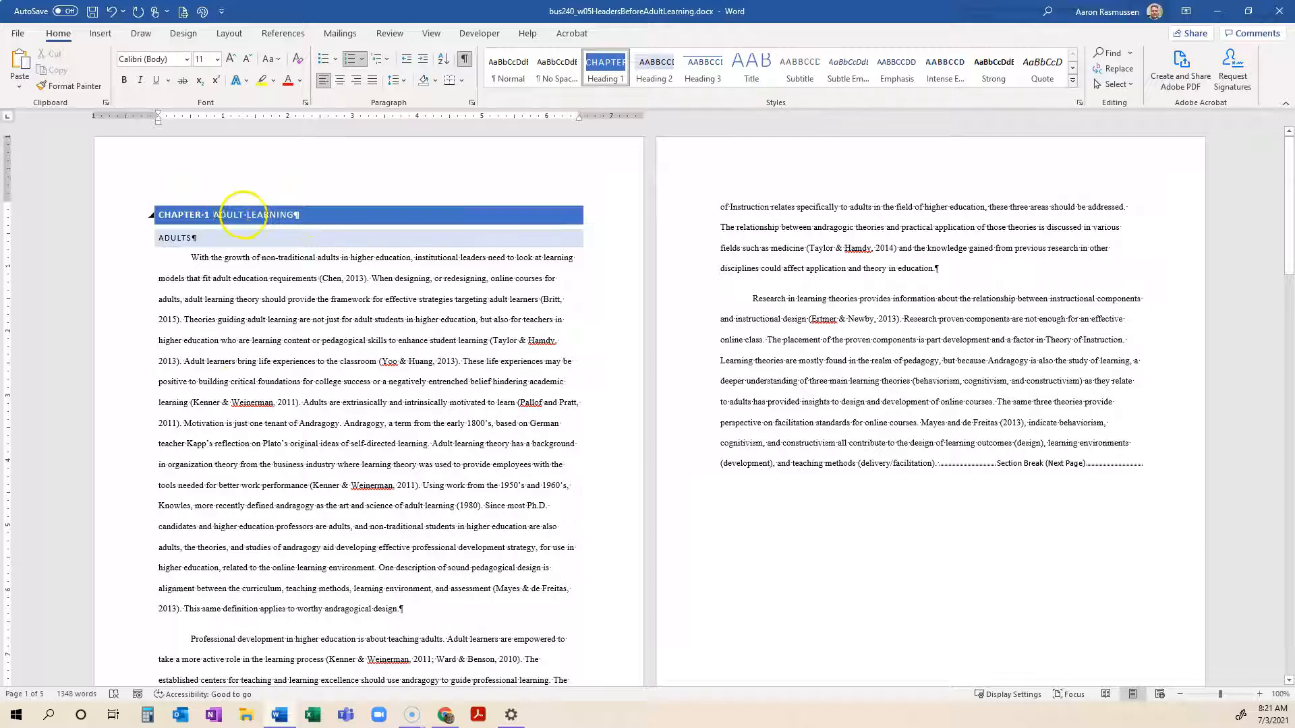
scroll(321, 373, "down", 10)
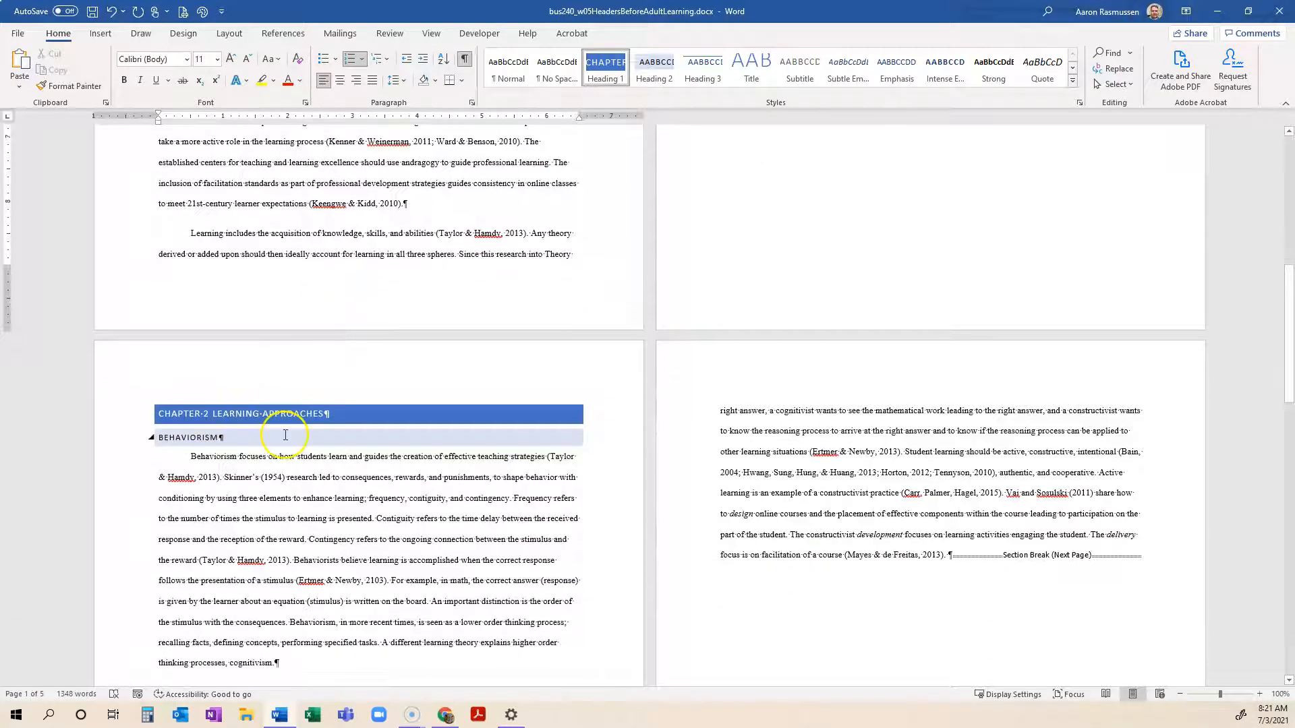
scroll(224, 420, "down", 13)
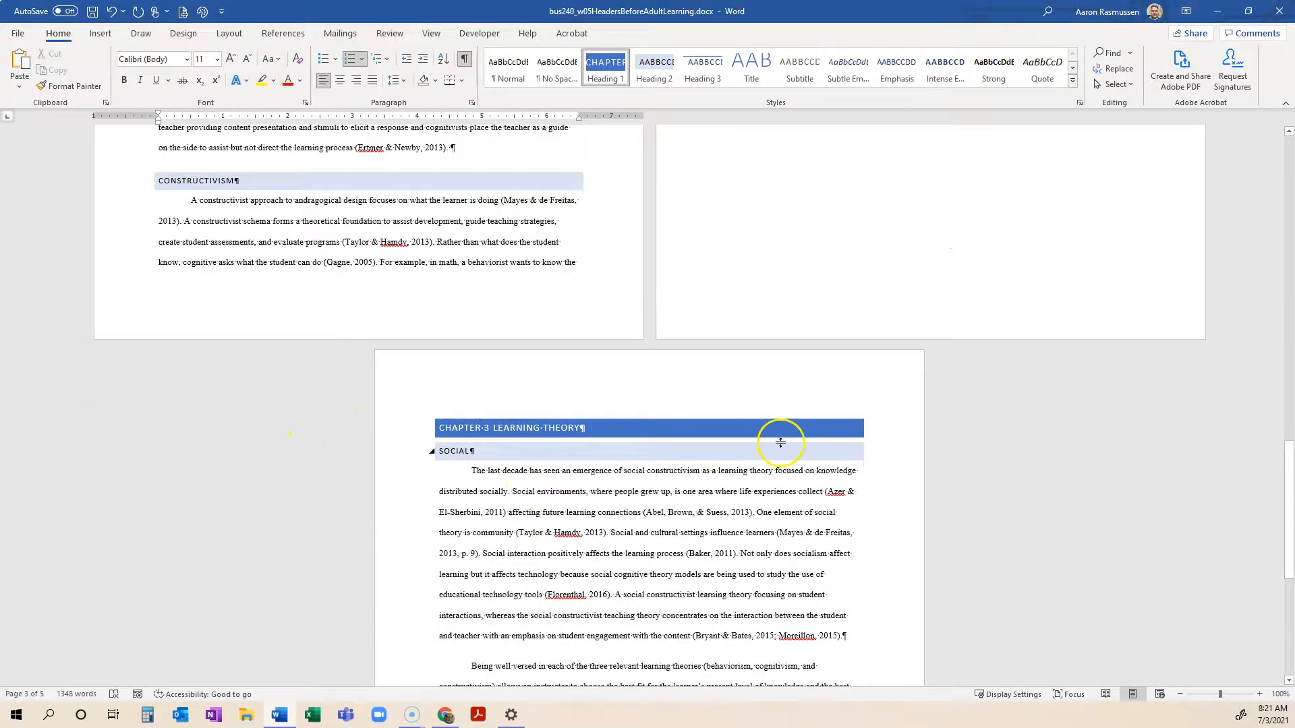
scroll(781, 443, "up", 20)
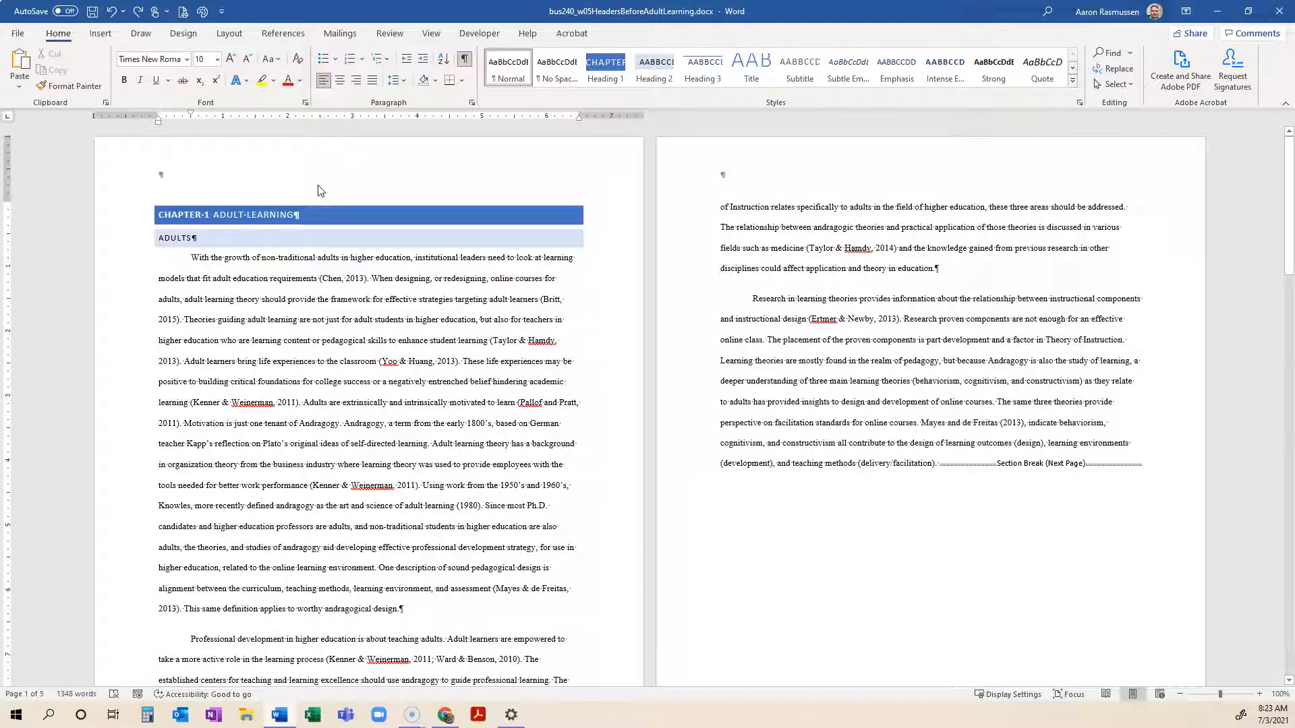
Insert a Plain Number 1 page number in the section 1 footer, with chapter number included and different odd and even pages enabled.
scroll(484, 322, "down", 2)
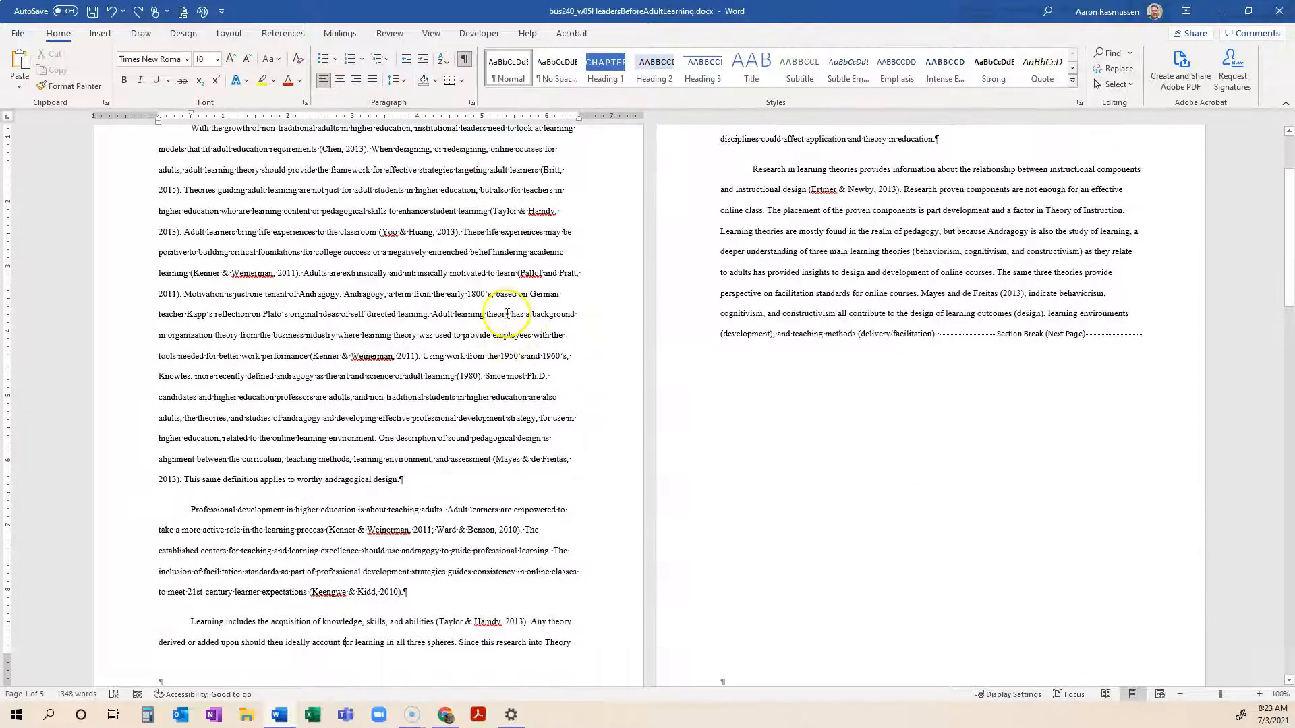
scroll(508, 314, "down", 2)
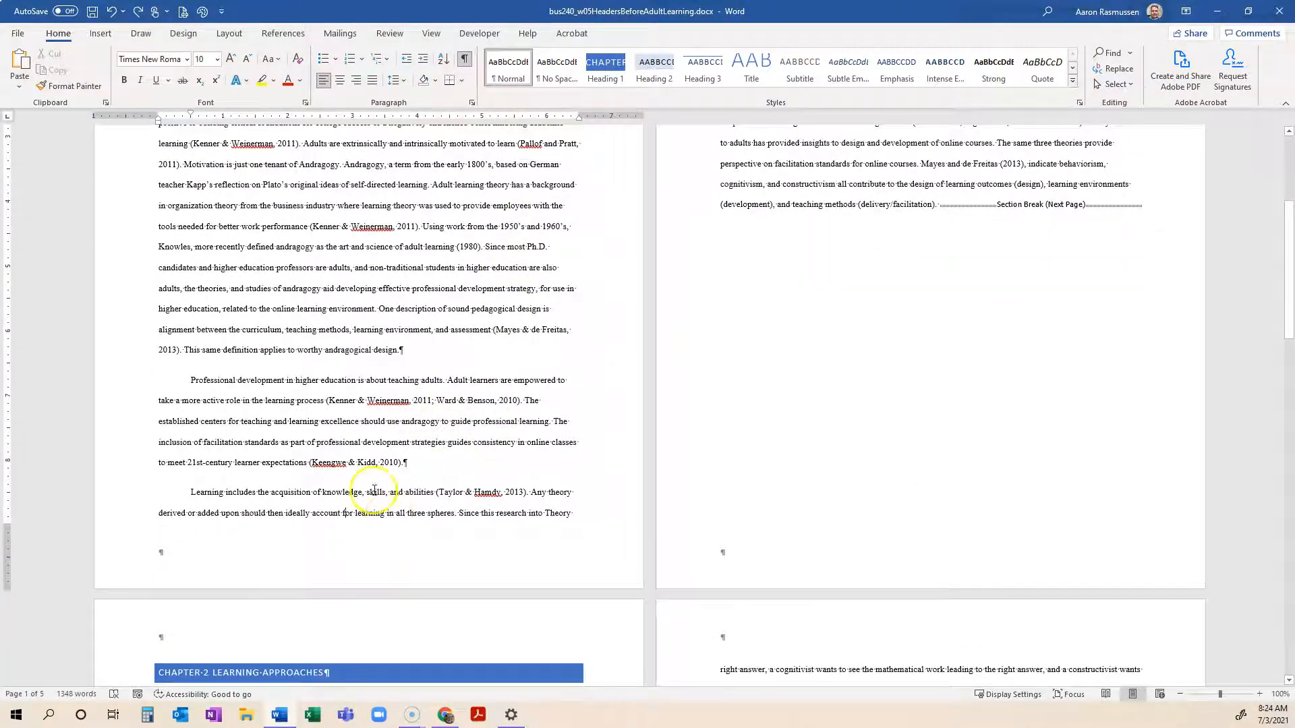
double_click(256, 571)
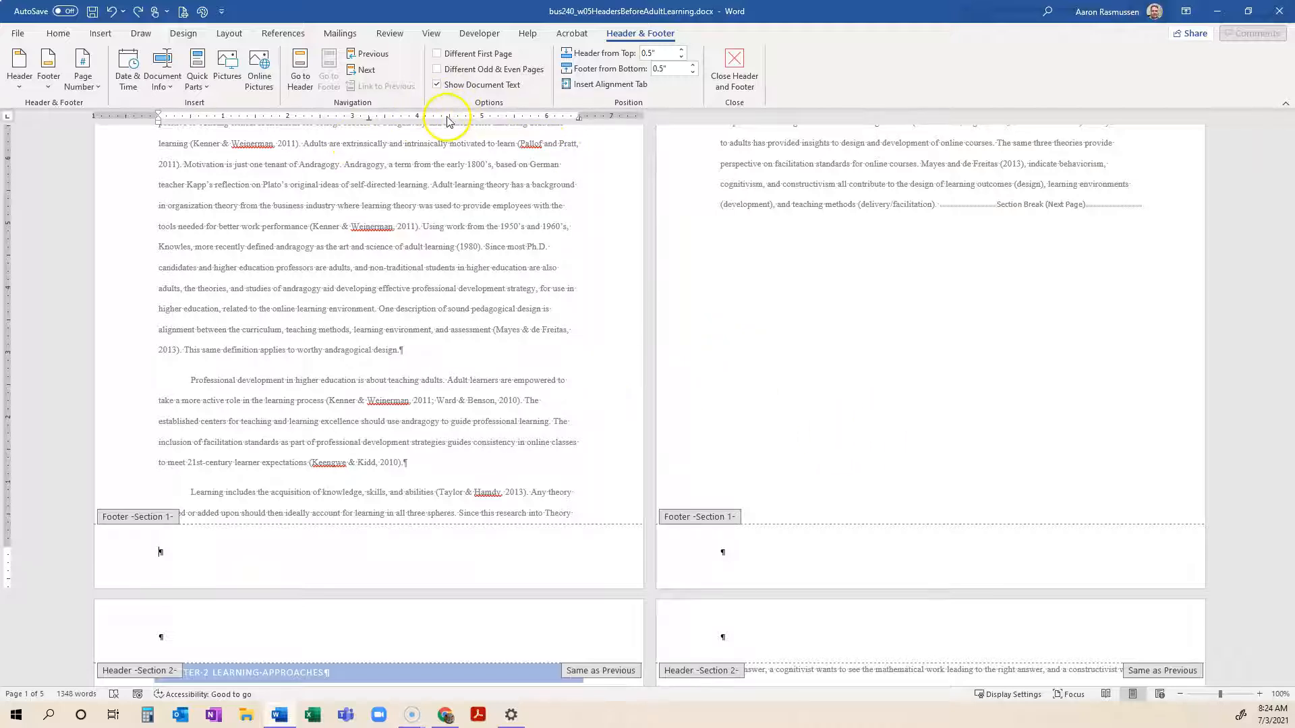
left_click(85, 75)
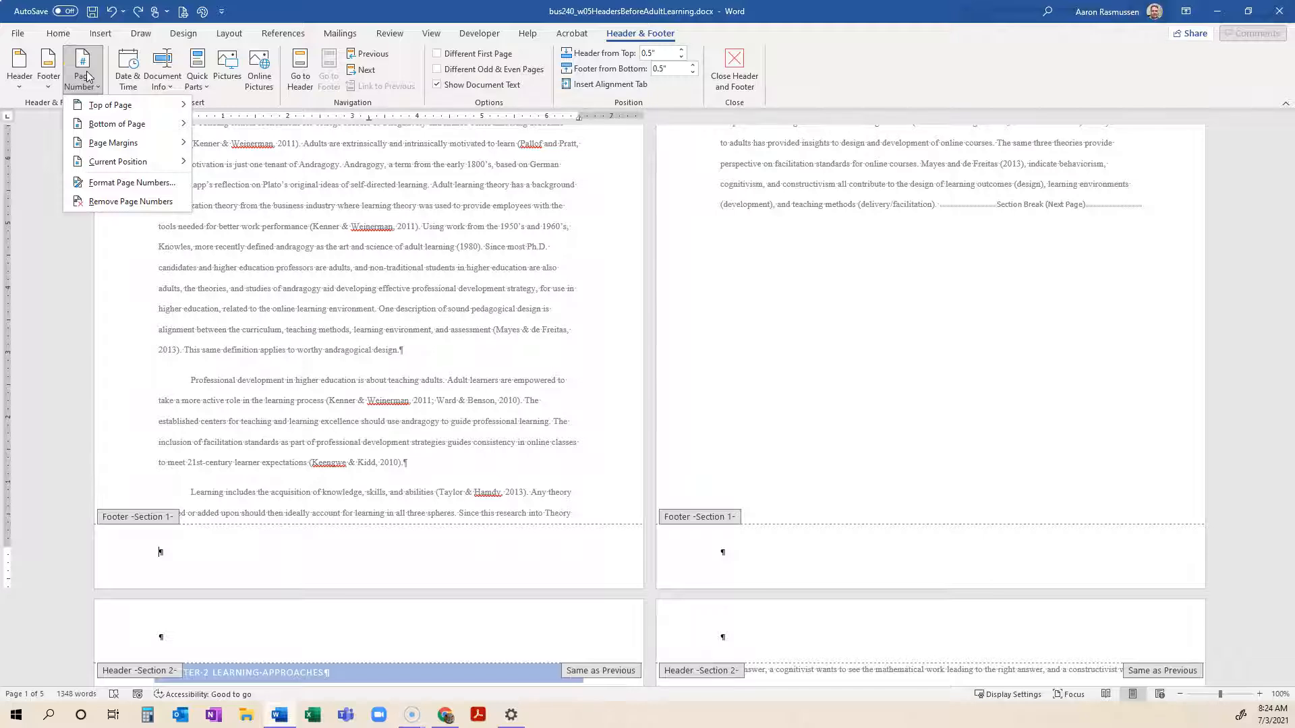
left_click(119, 127)
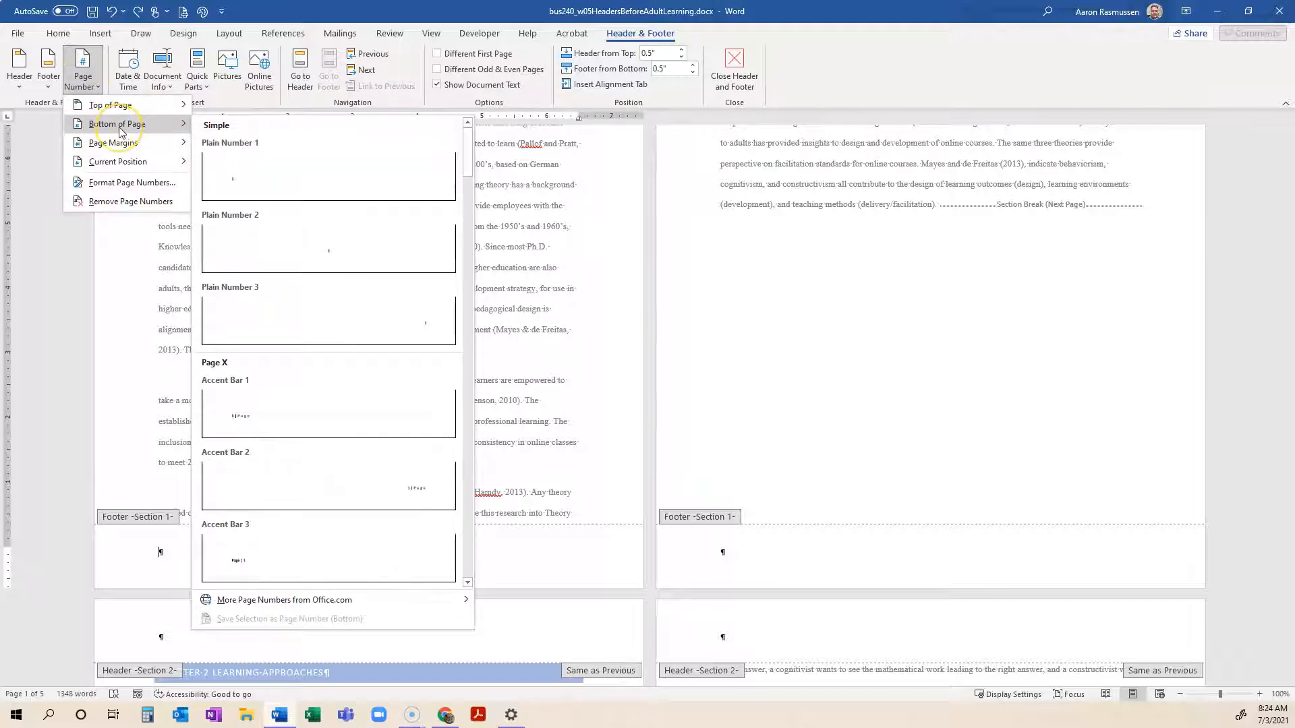
left_click(247, 171)
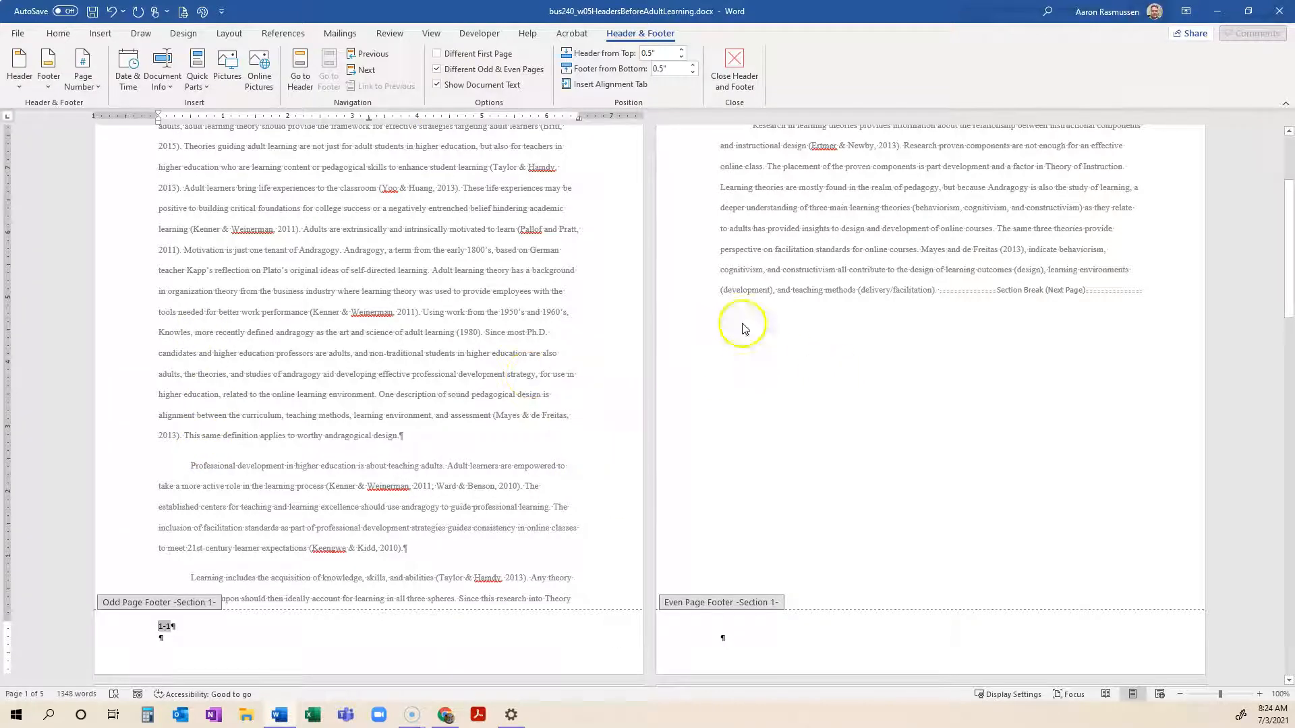
Change the section 1 odd page footer to Plain Number 3, keeping the Heading 1 chapter number and hyphen separator in its format.
left_click(222, 622)
left_click(82, 77)
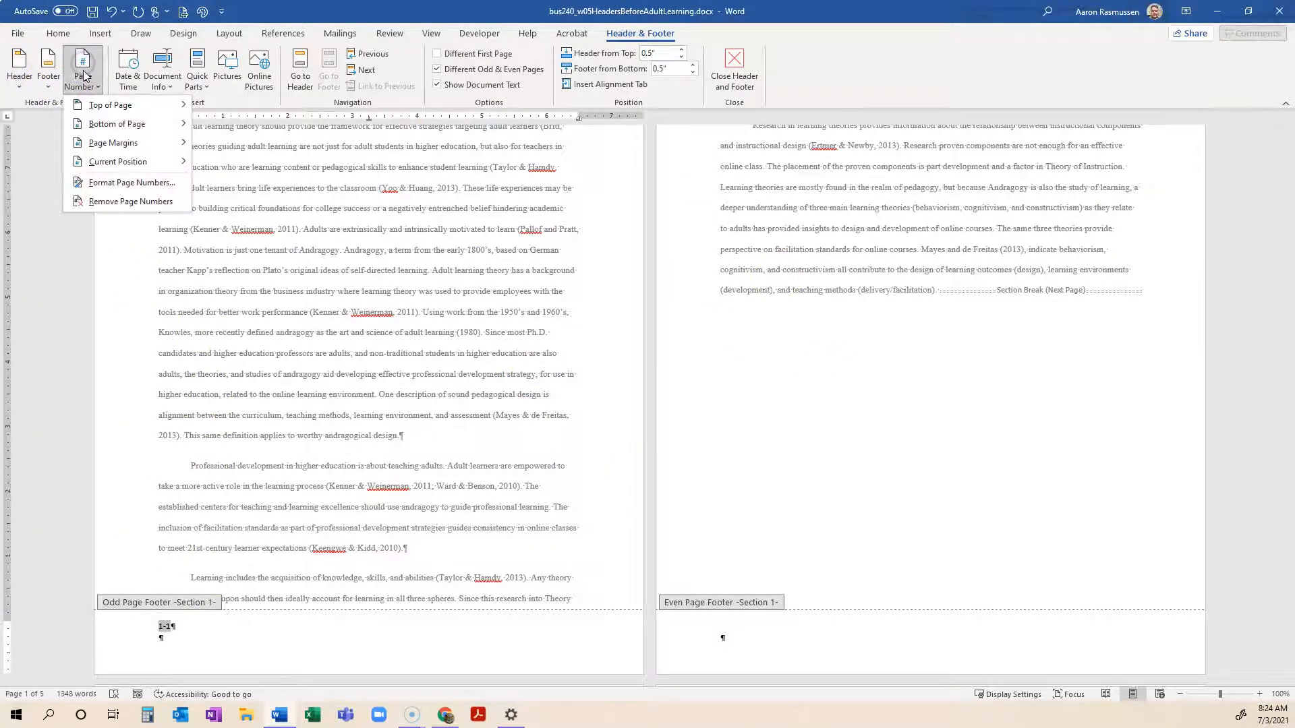
mouse_move(106, 124)
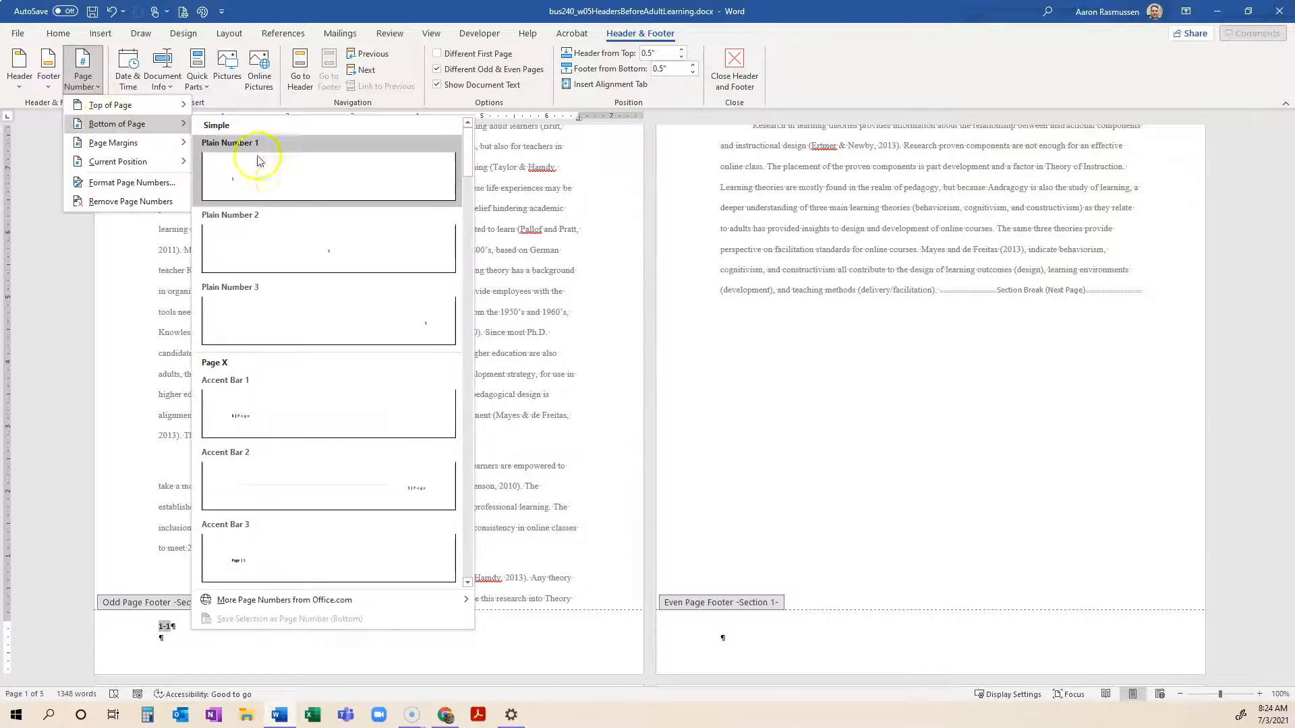
left_click(368, 309)
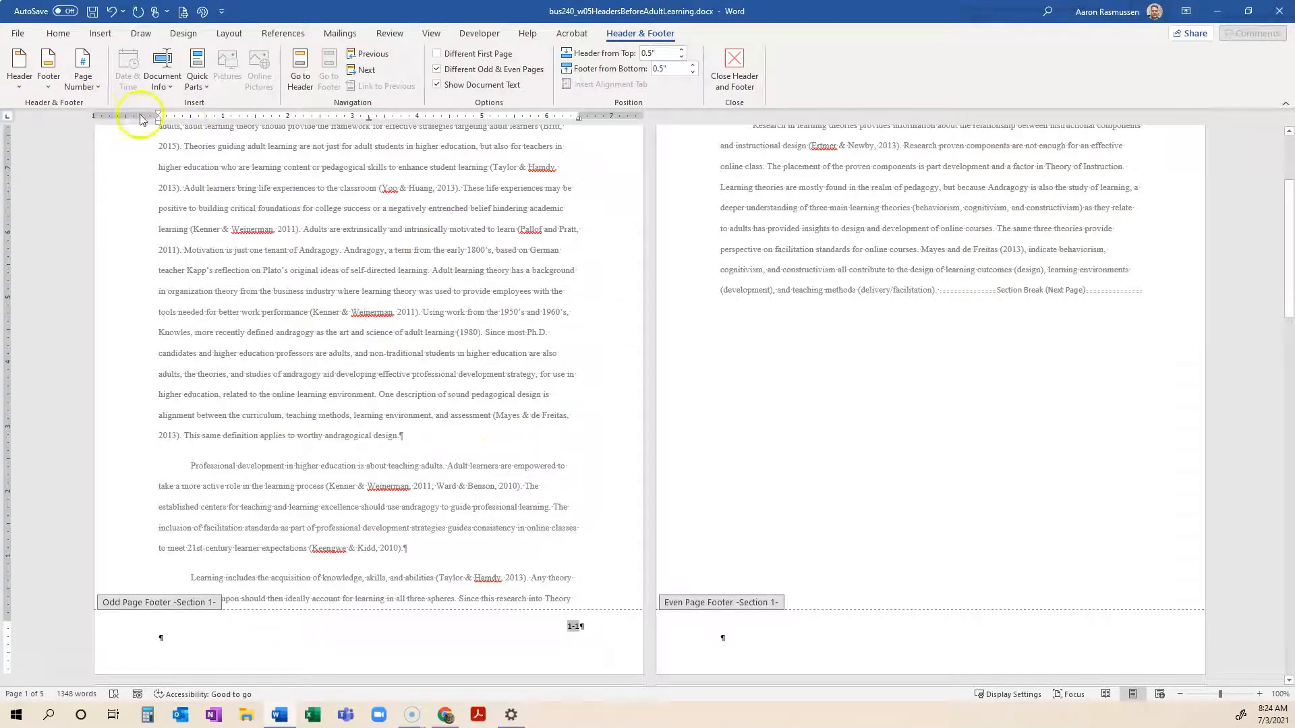
left_click(83, 76)
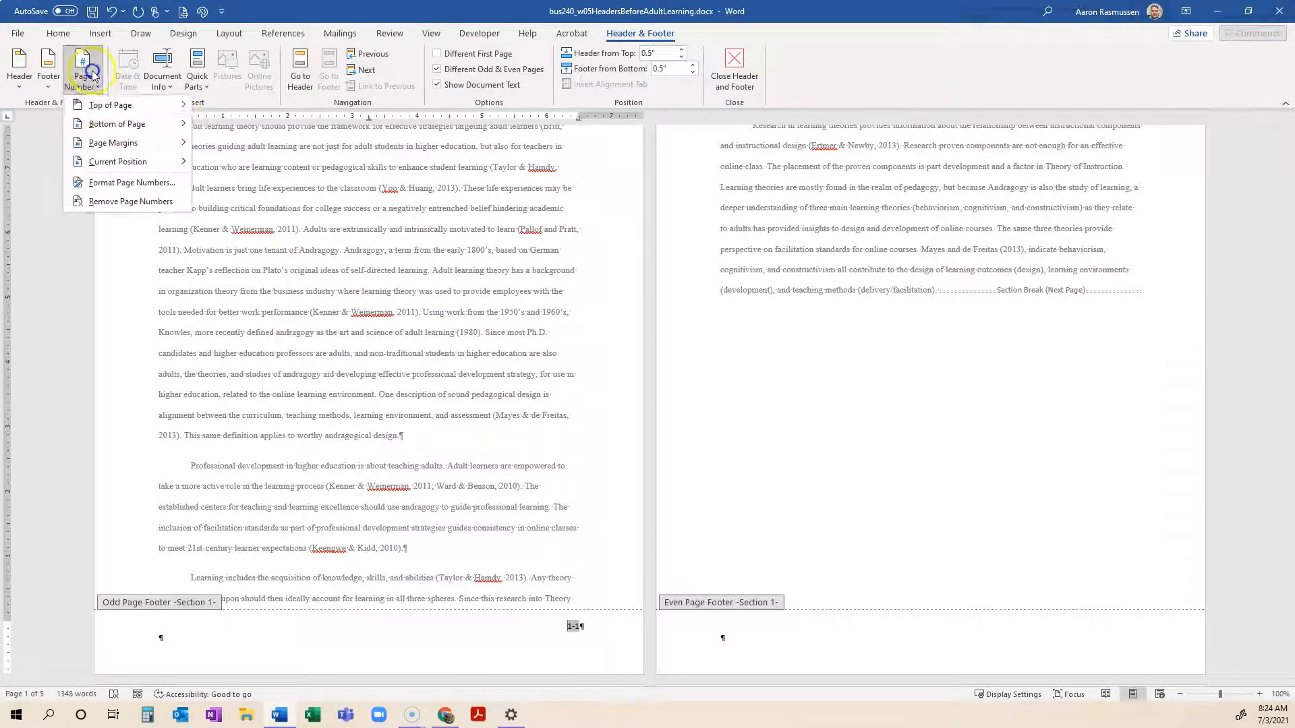
left_click(103, 184)
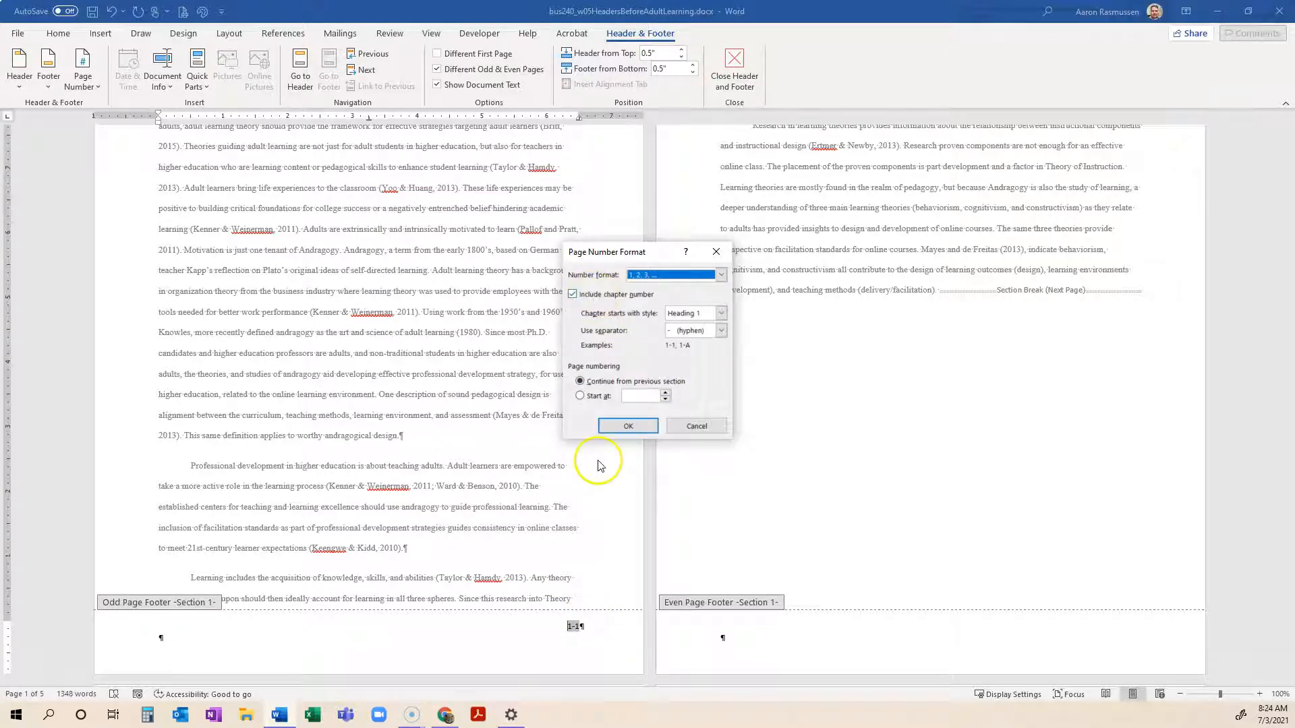
left_click(617, 427)
Insert a Plain Number 1 page number at the bottom of the page in section 1's even page footer.
left_click(720, 639)
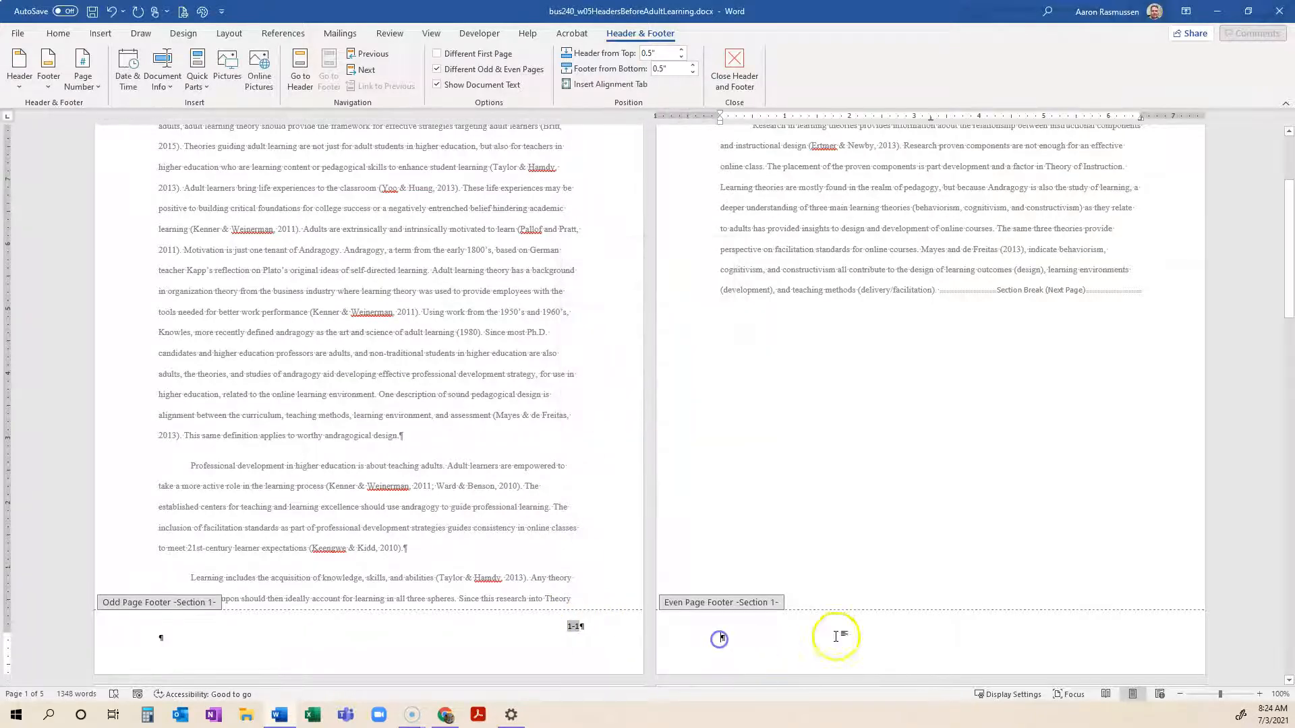
left_click(82, 74)
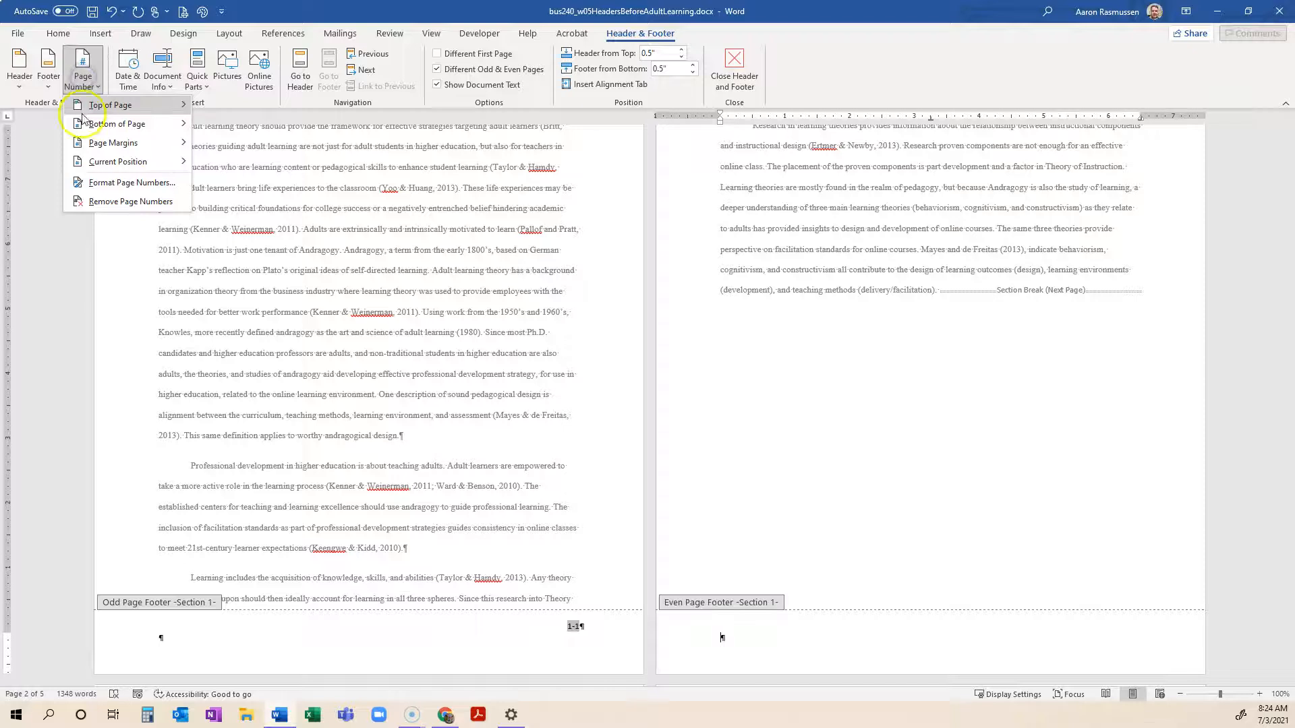
mouse_move(84, 123)
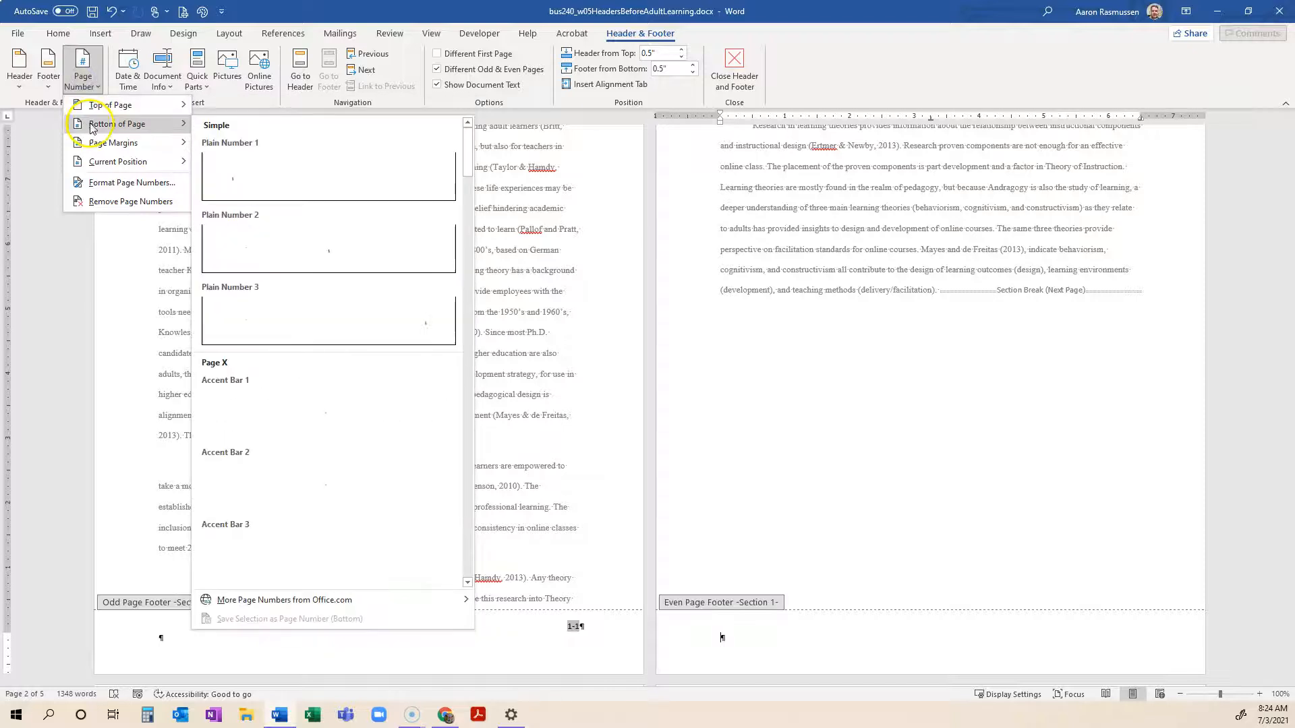
left_click(236, 171)
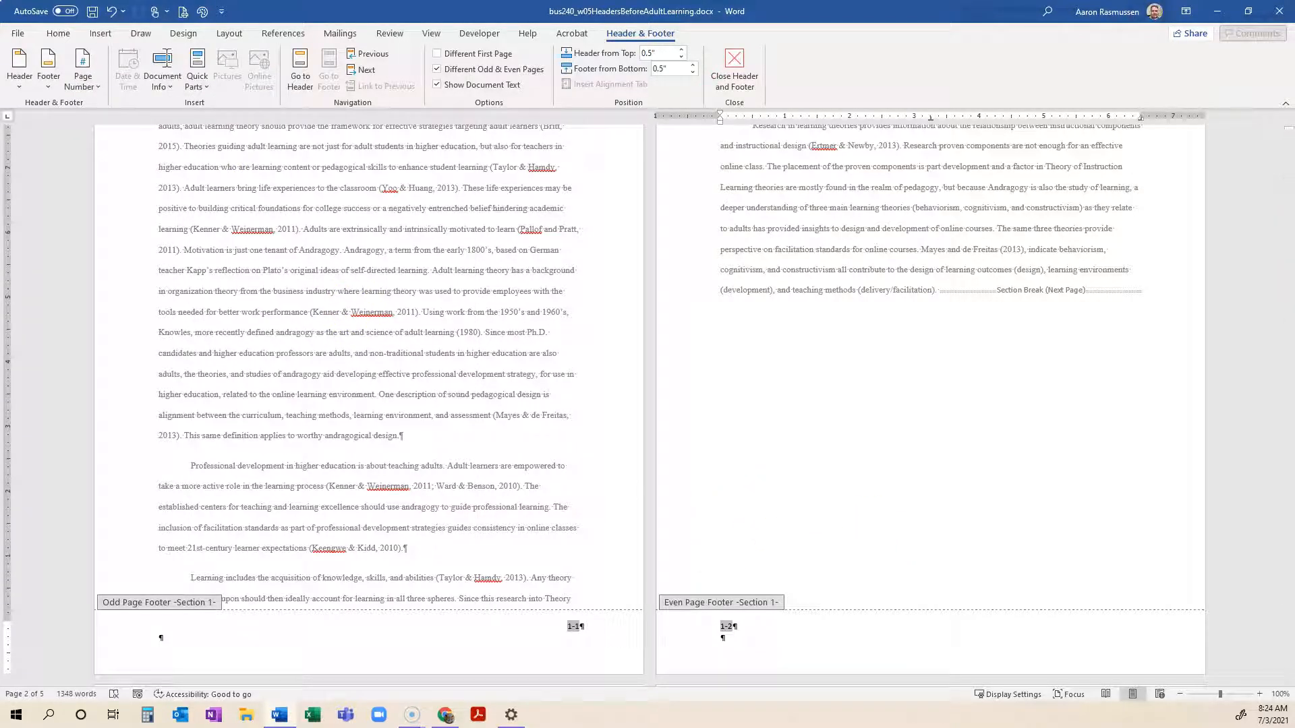
Unlink the section 2 odd page footer from the previous section.
scroll(505, 417, "down", 8)
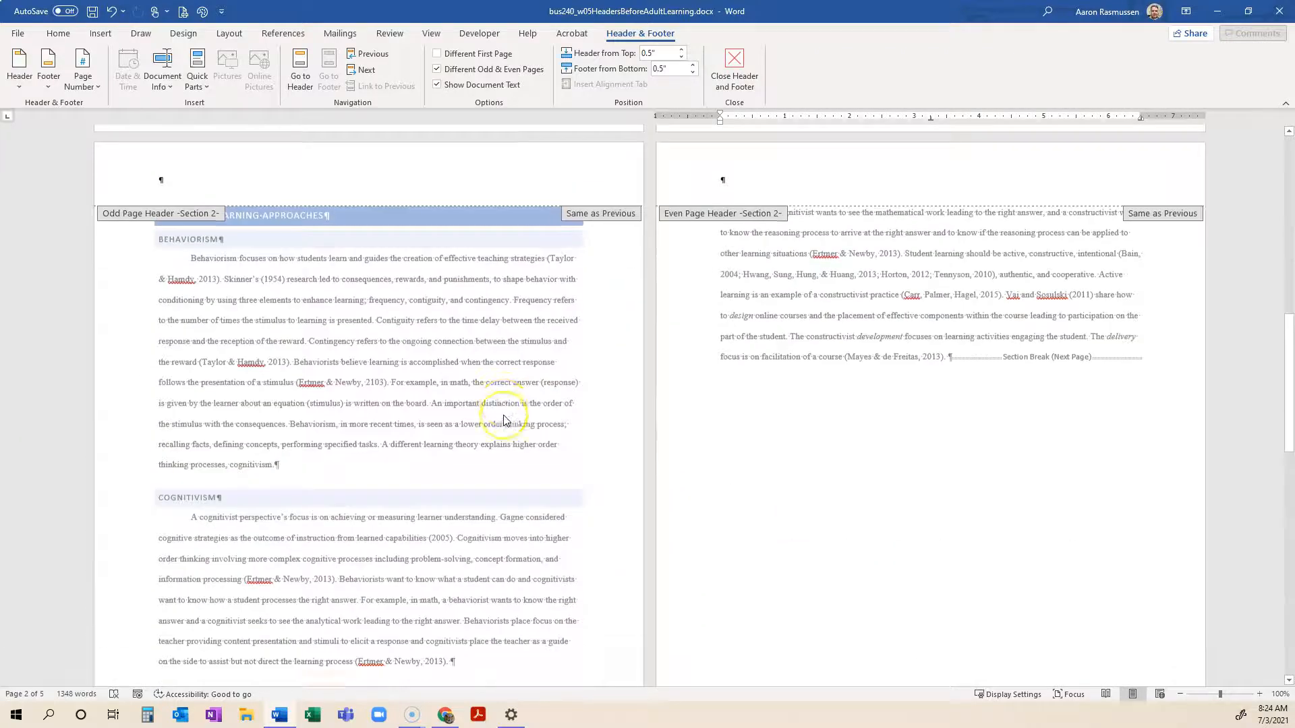
scroll(505, 419, "down", 4)
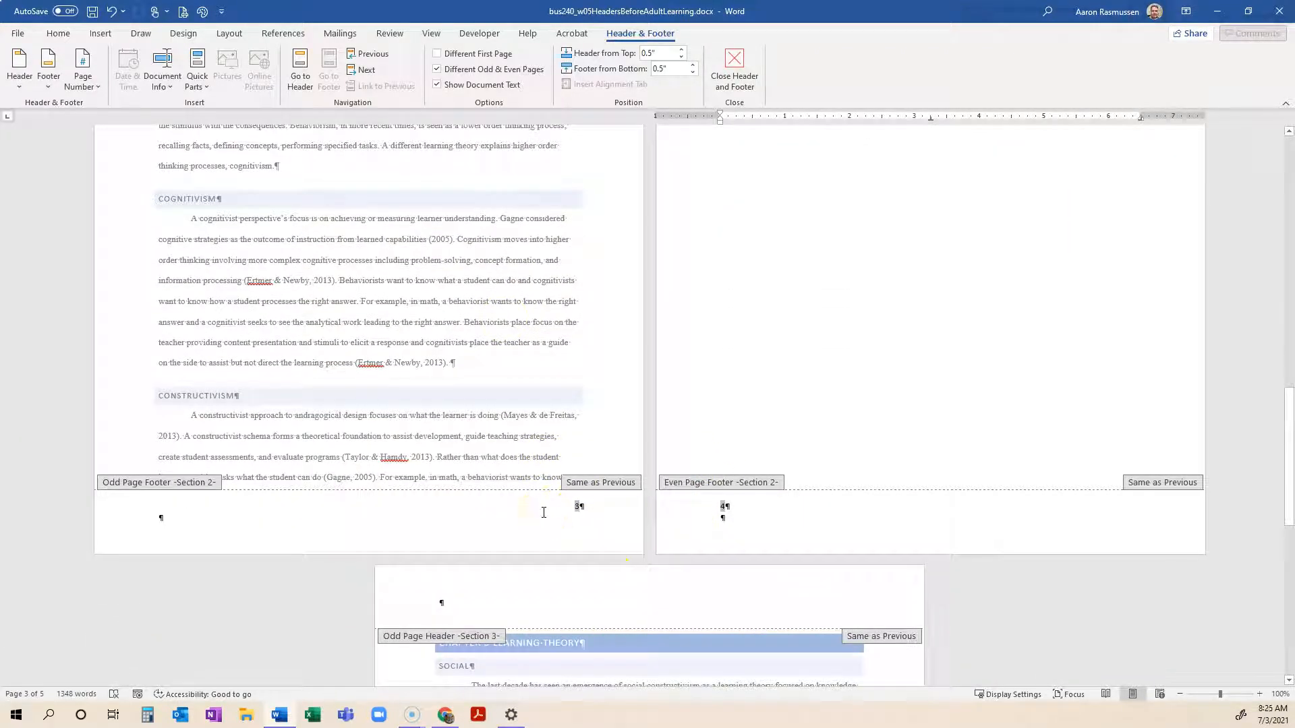
left_click(192, 591)
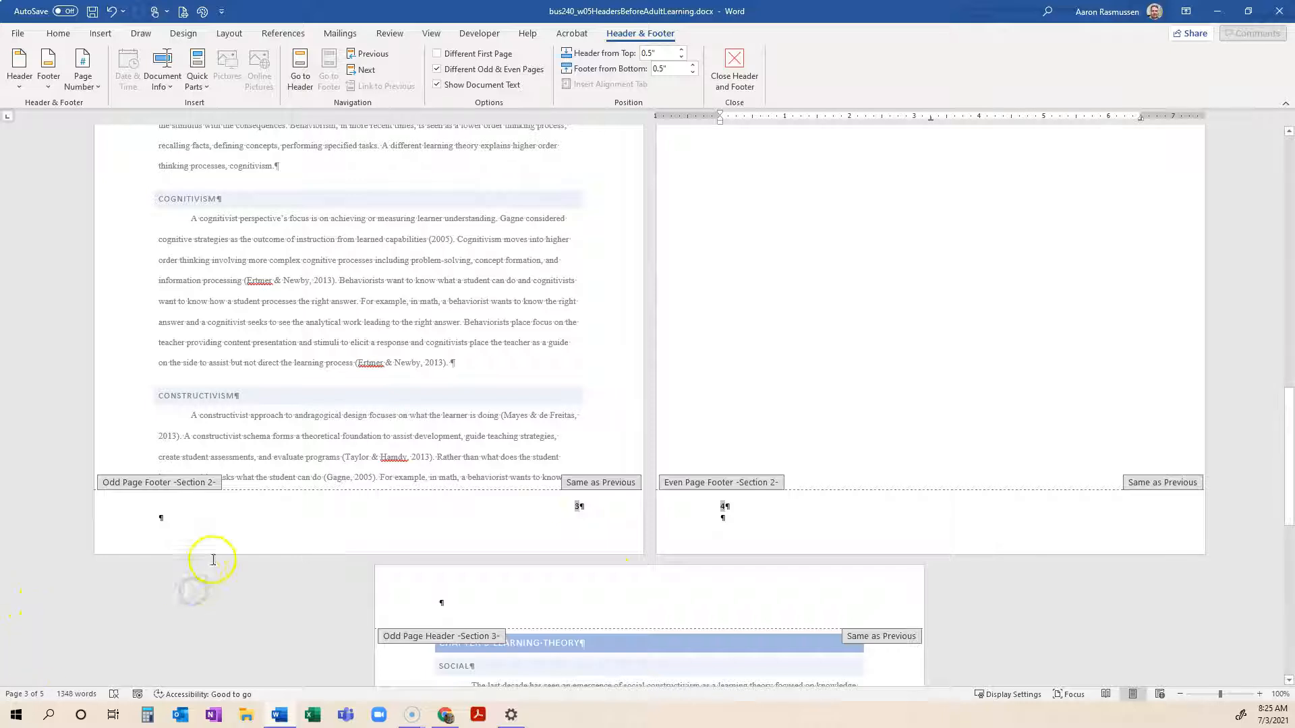
left_click(489, 507)
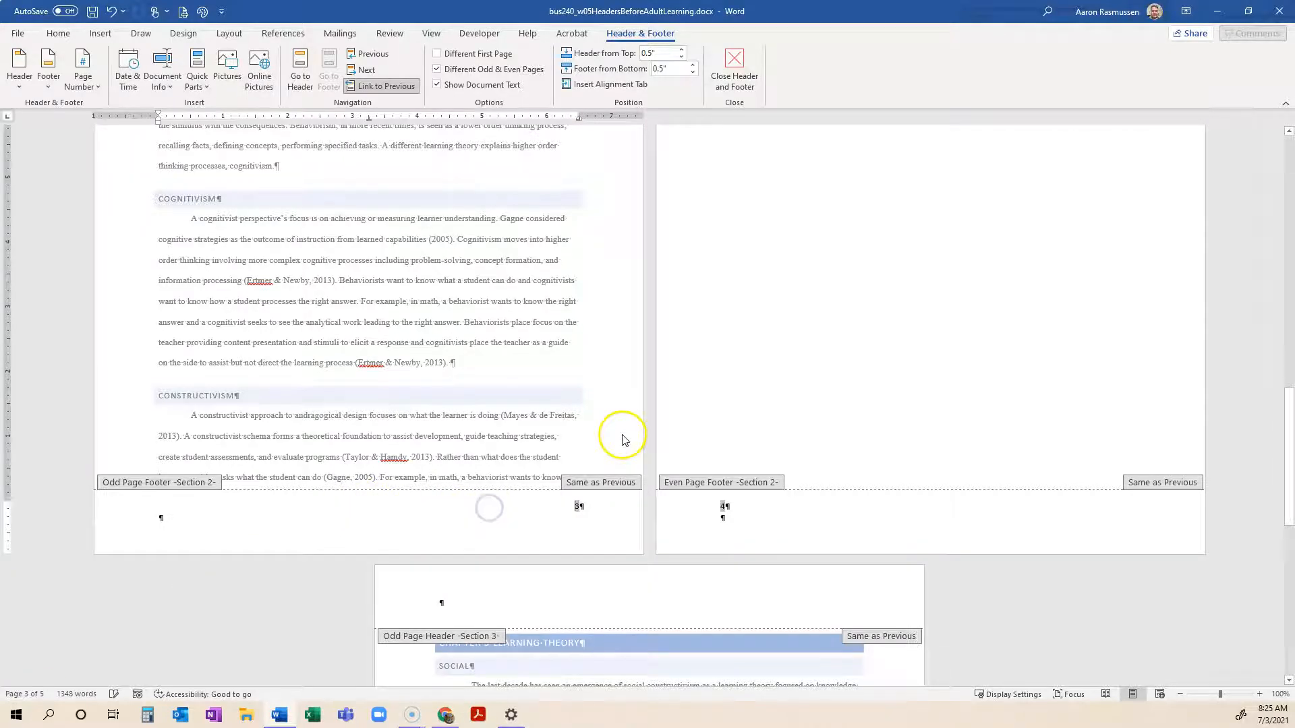
left_click(379, 87)
Format section 2's page numbers to include the Heading 1 chapter number with a hyphen and start at 1.
scroll(574, 391, "down", 3)
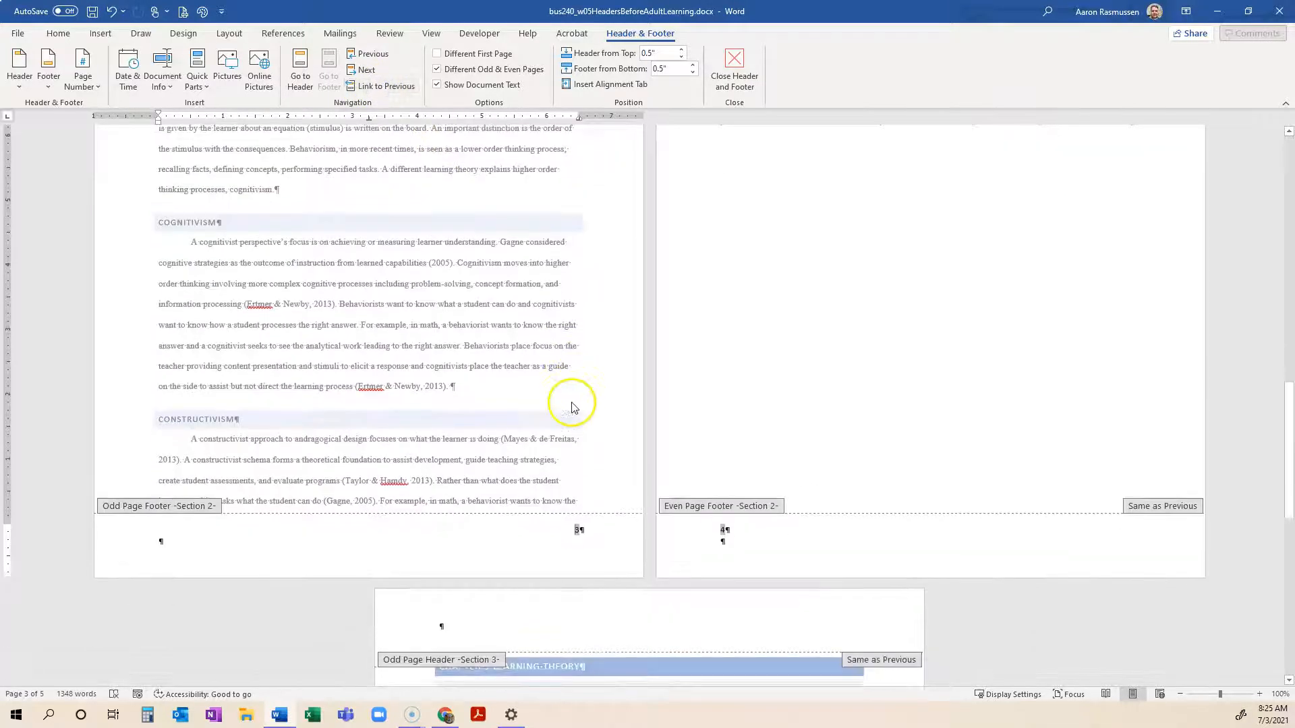
left_click(81, 70)
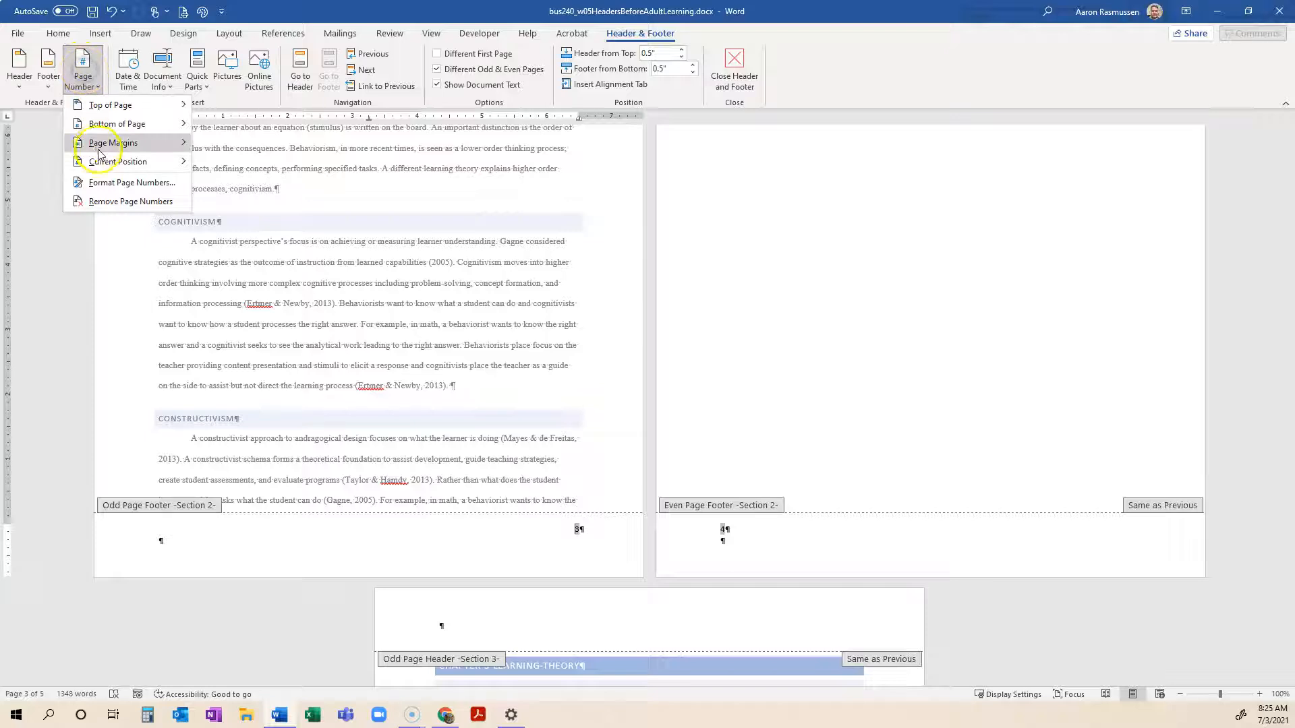
left_click(114, 187)
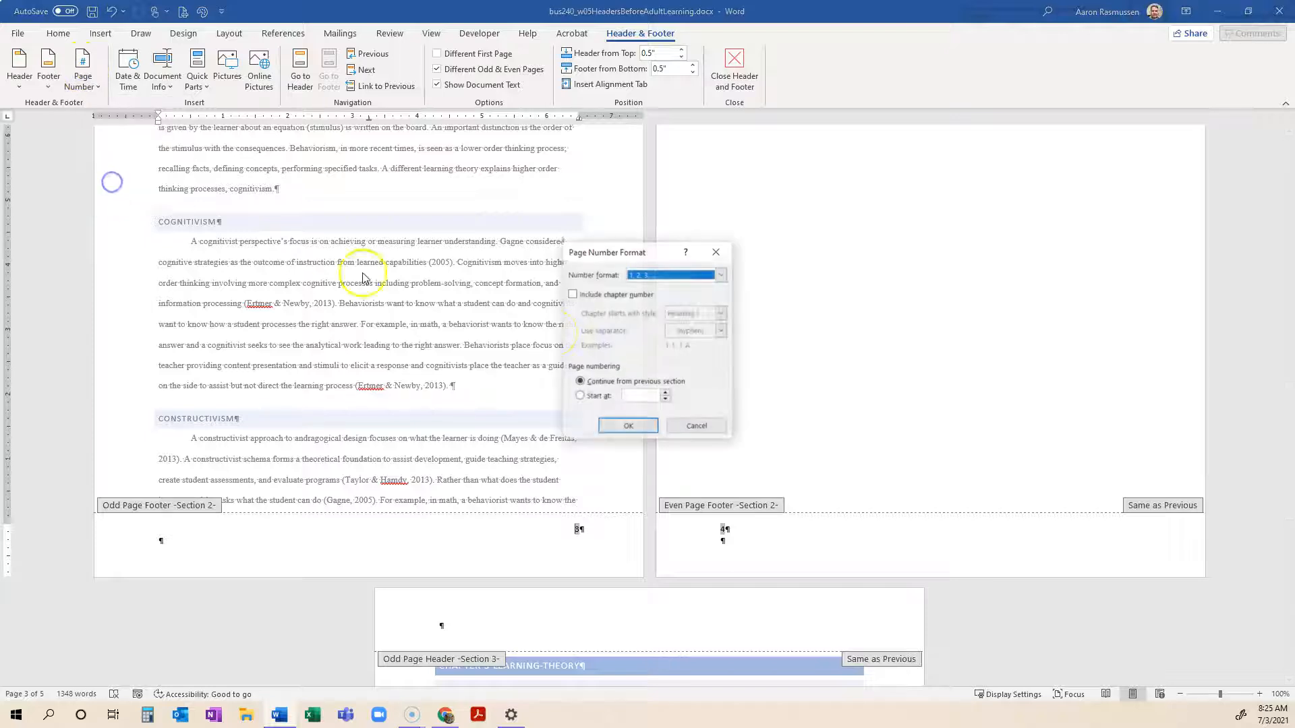
left_click(573, 295)
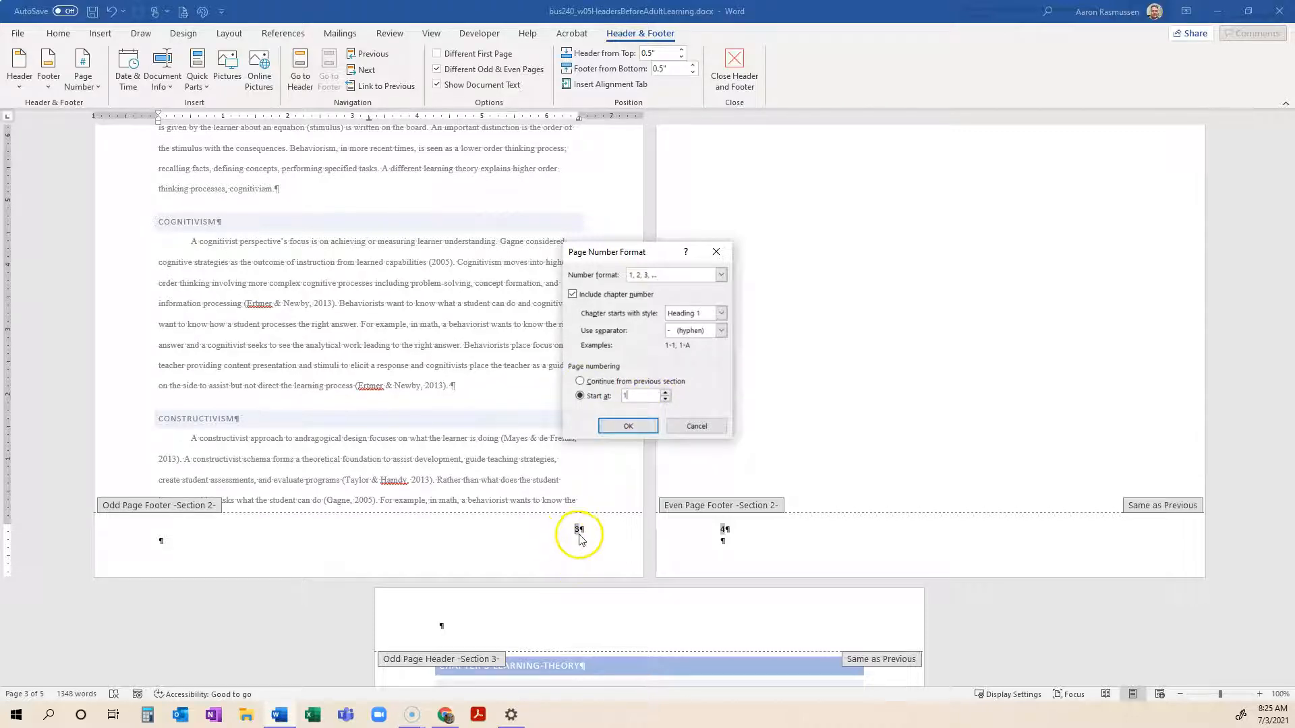
left_click(627, 426)
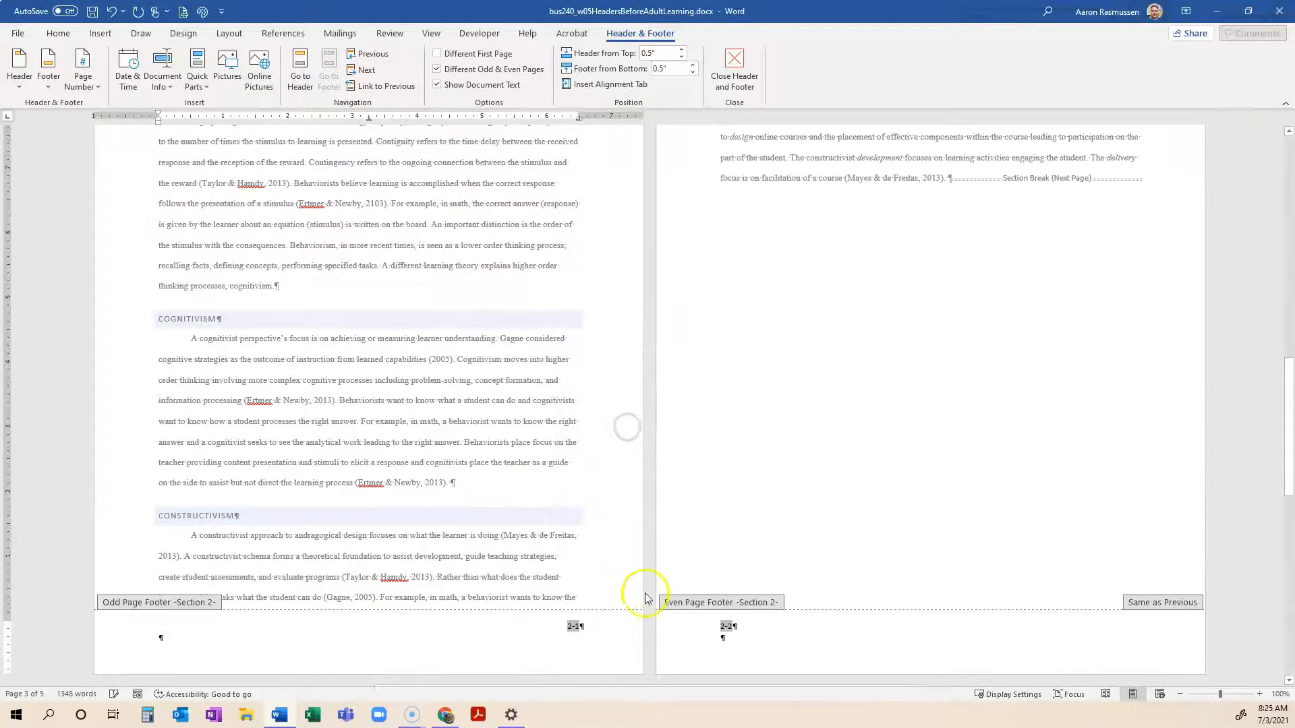
Format section 3's page numbers to include the Heading 1 chapter number with a hyphen separator and start at 1.
scroll(749, 536, "down", 10)
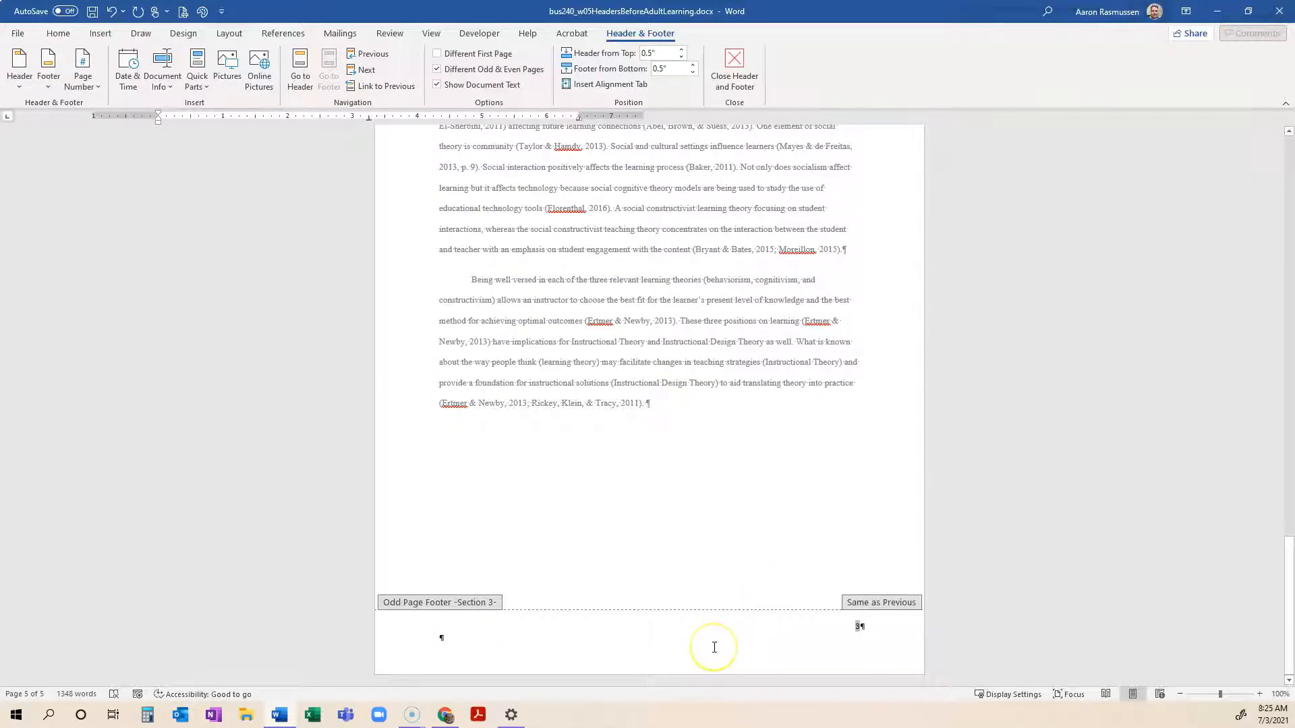
left_click(714, 647)
left_click(83, 76)
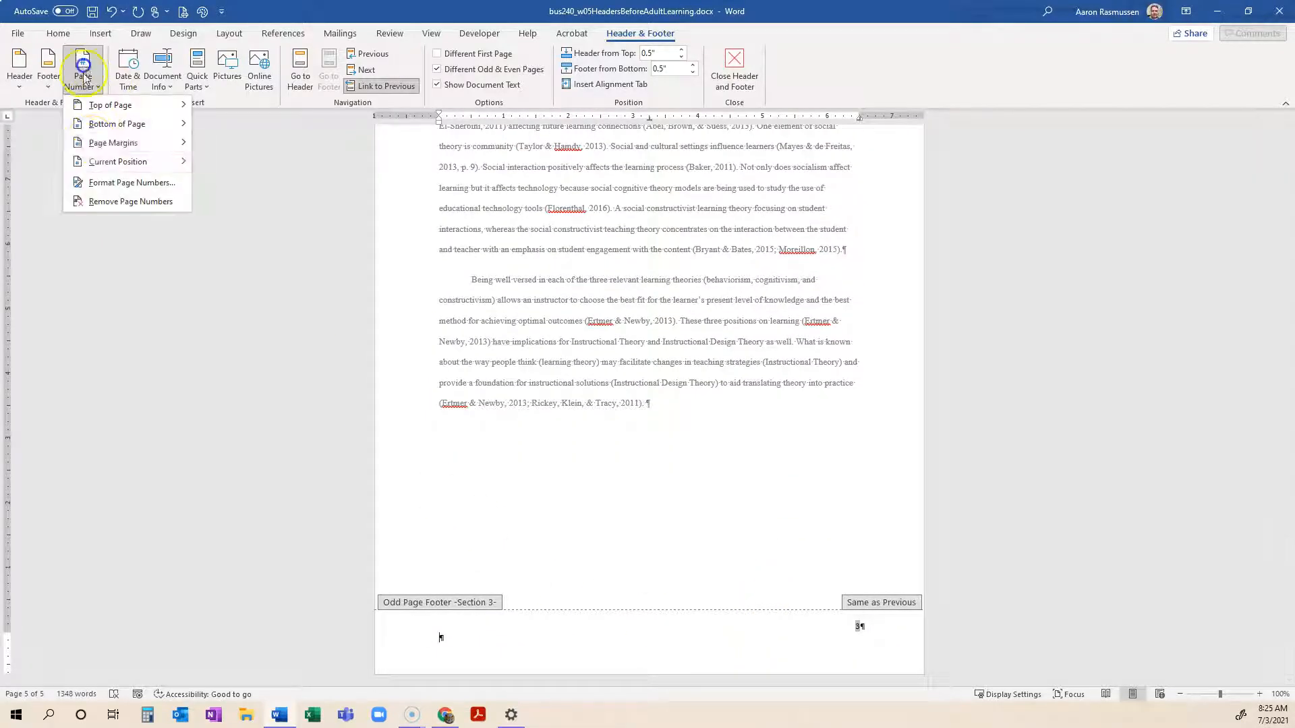
left_click(106, 184)
left_click(591, 296)
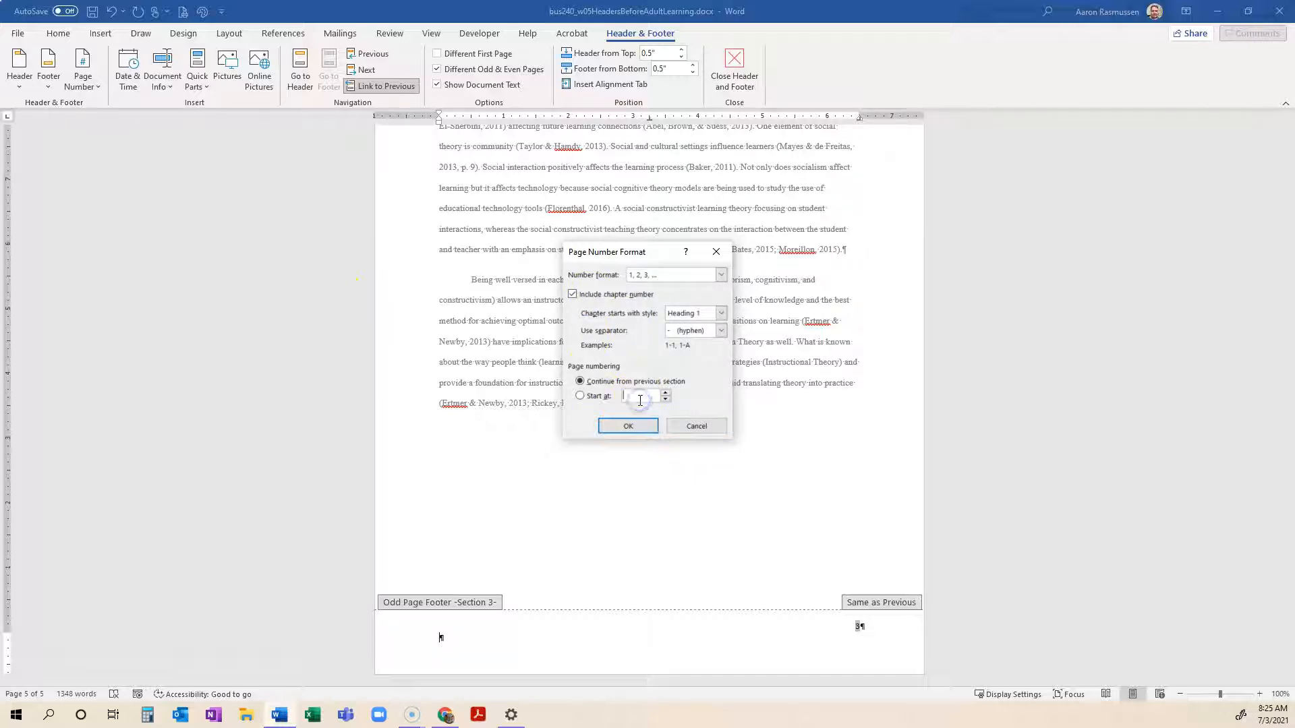
left_click(634, 431)
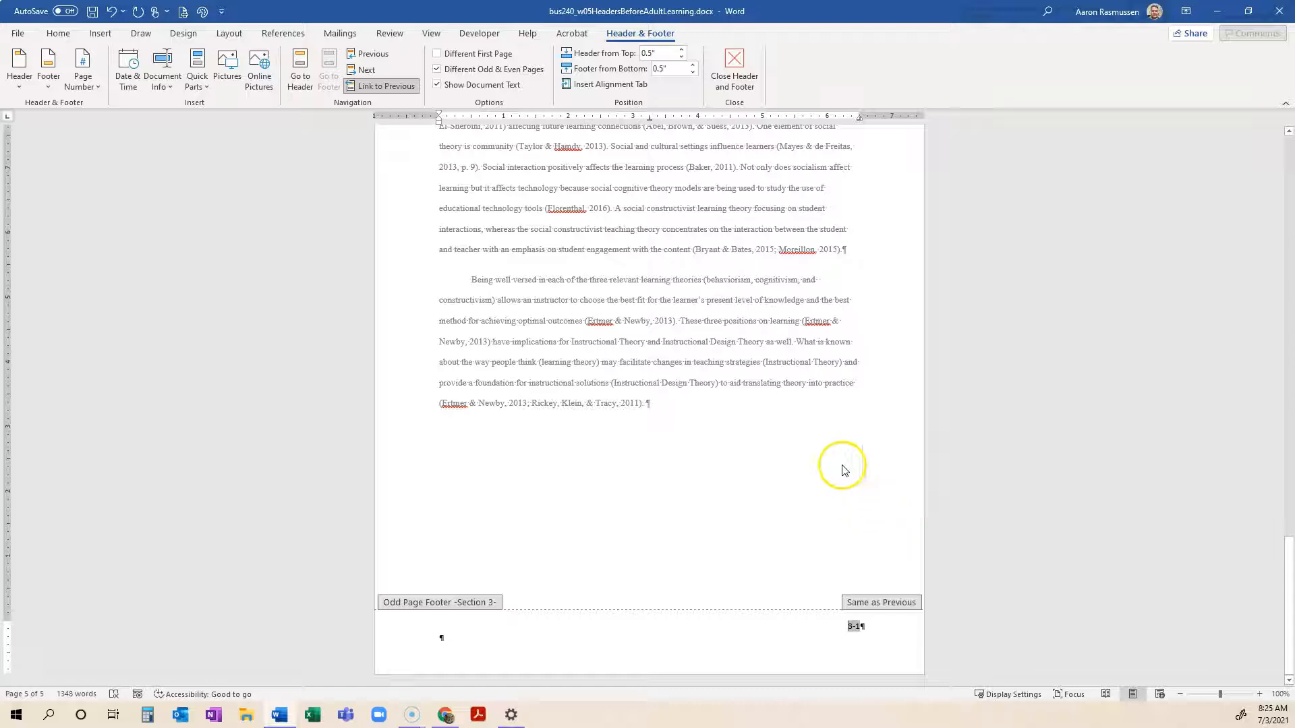
Review the chapter page numbers in the odd and even footers back to section 1, and return to the body text.
scroll(653, 279, "up", 6)
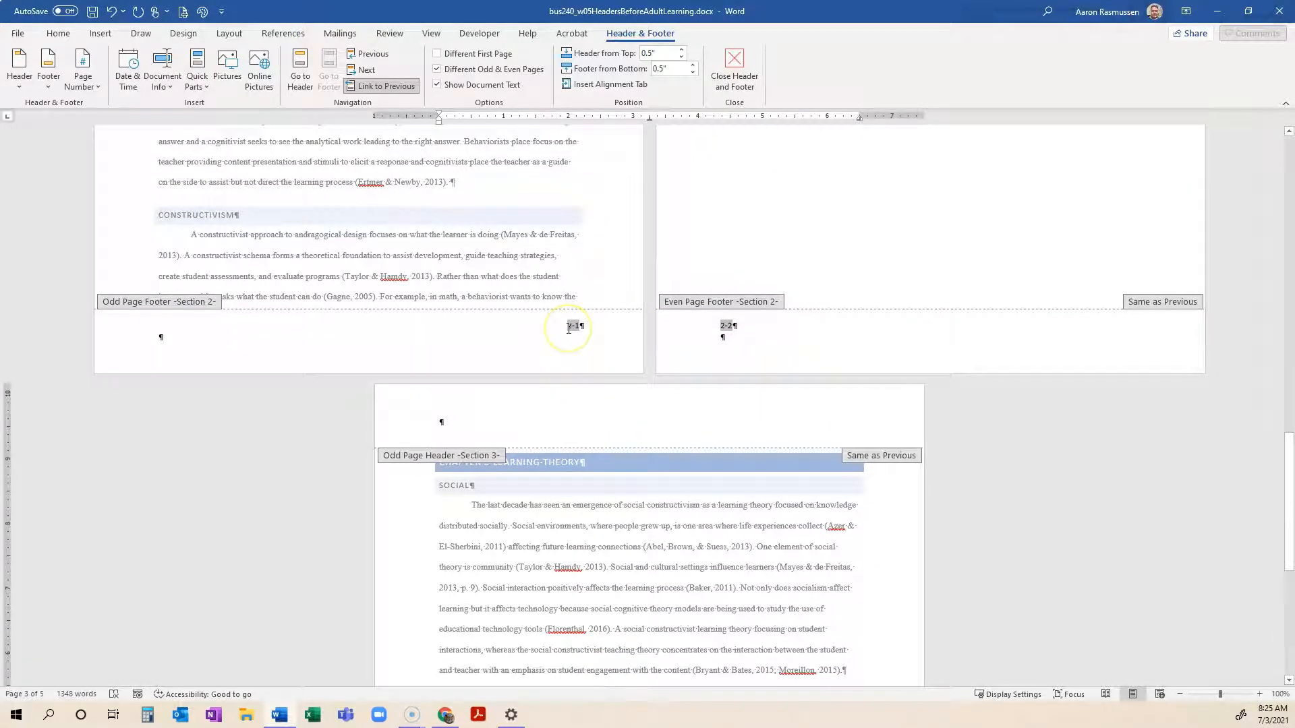
scroll(629, 335, "up", 10)
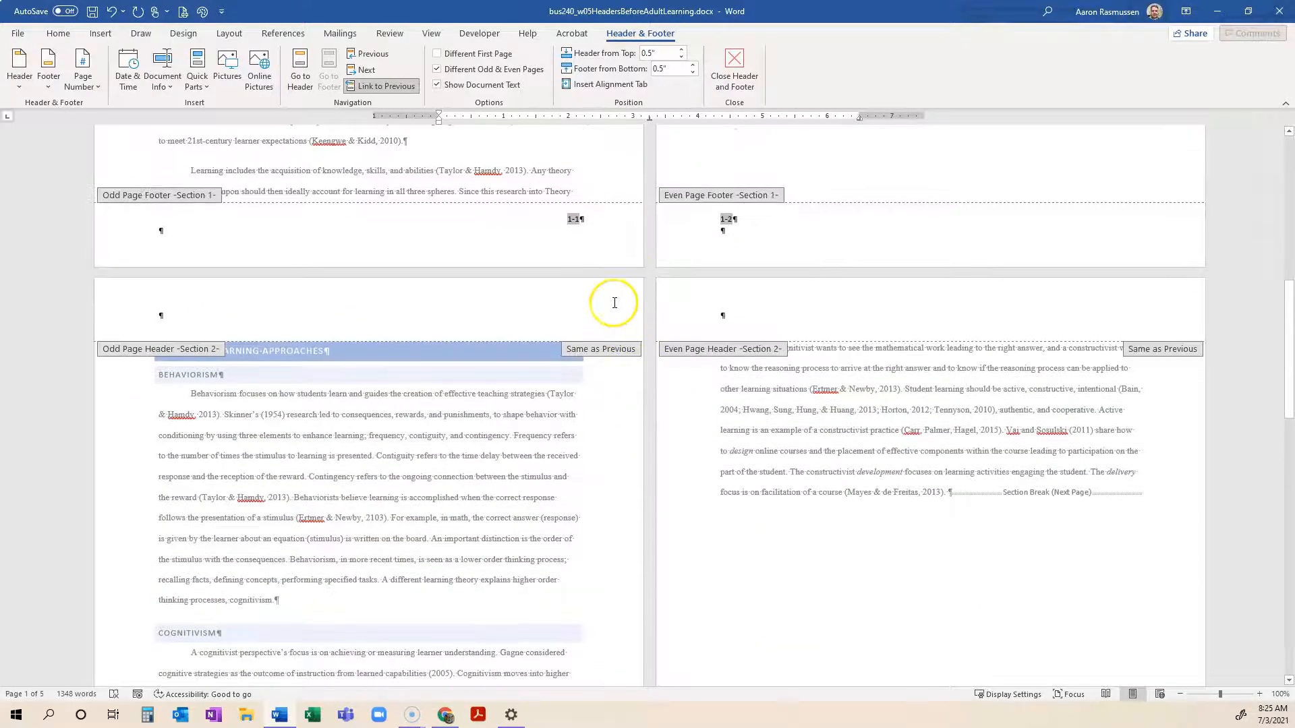
scroll(659, 309, "up", 1)
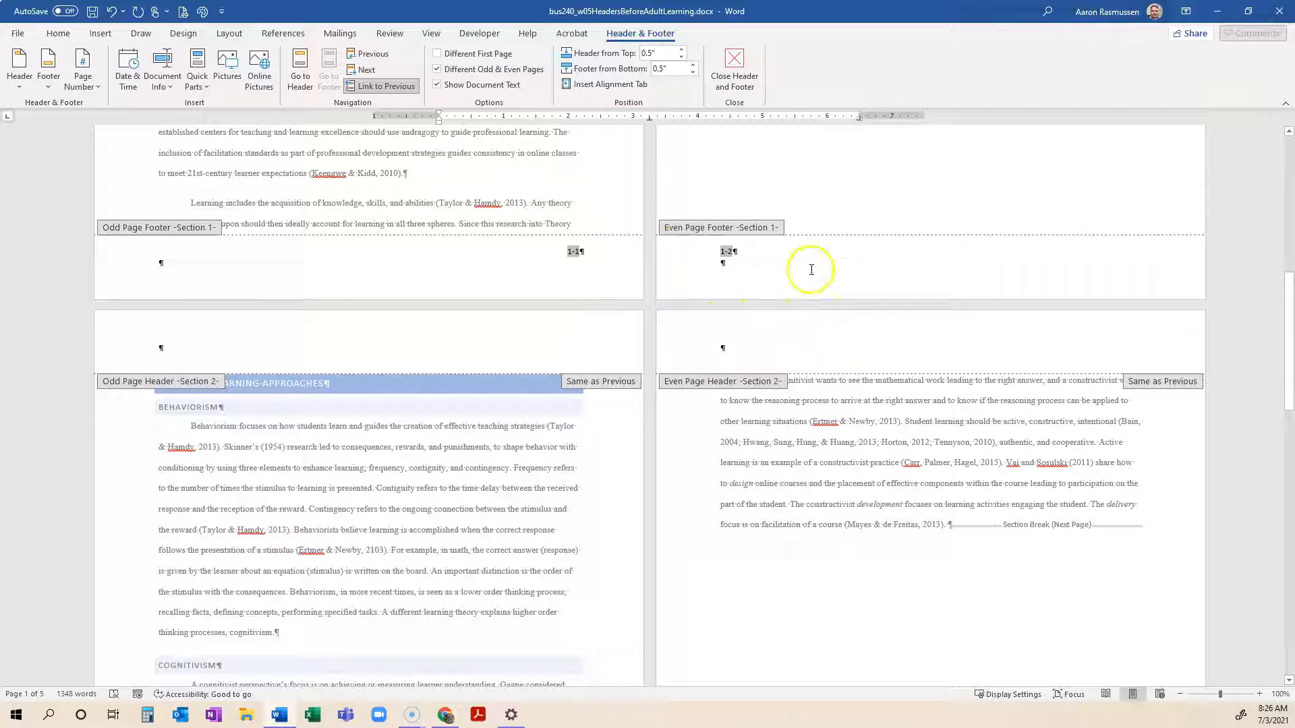
scroll(793, 363, "up", 8)
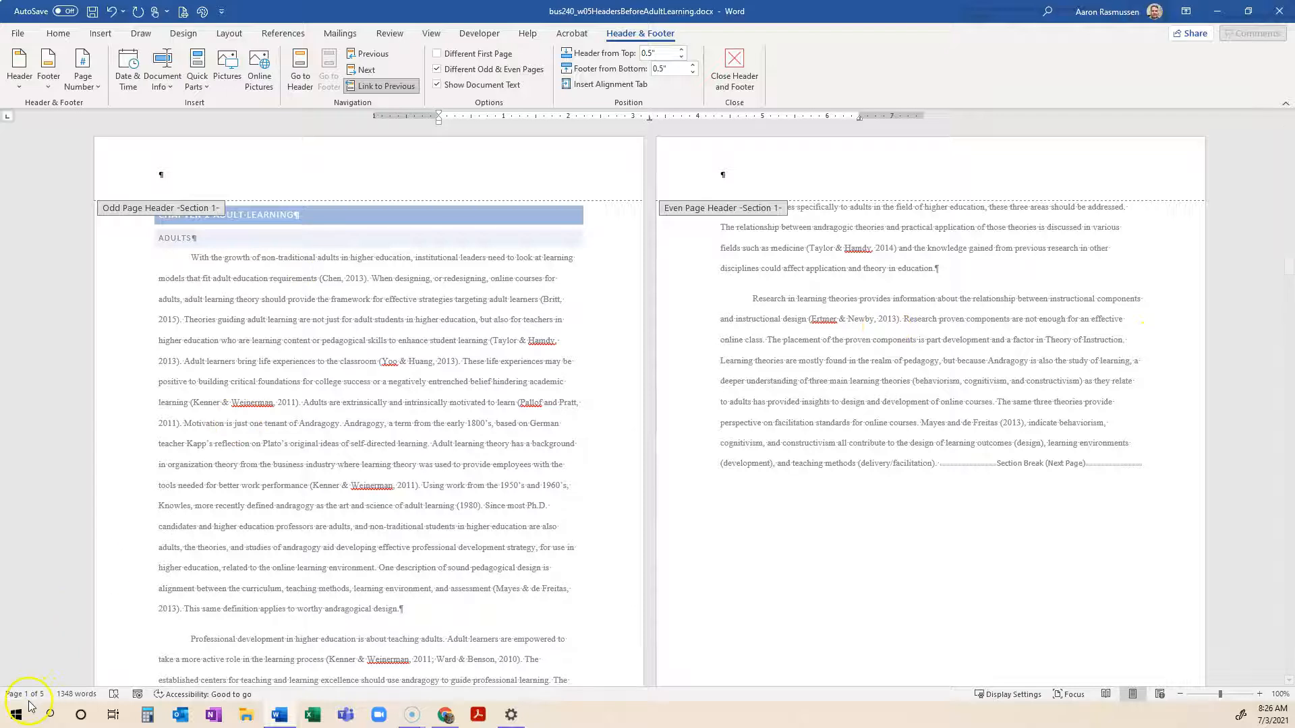
double_click(506, 398)
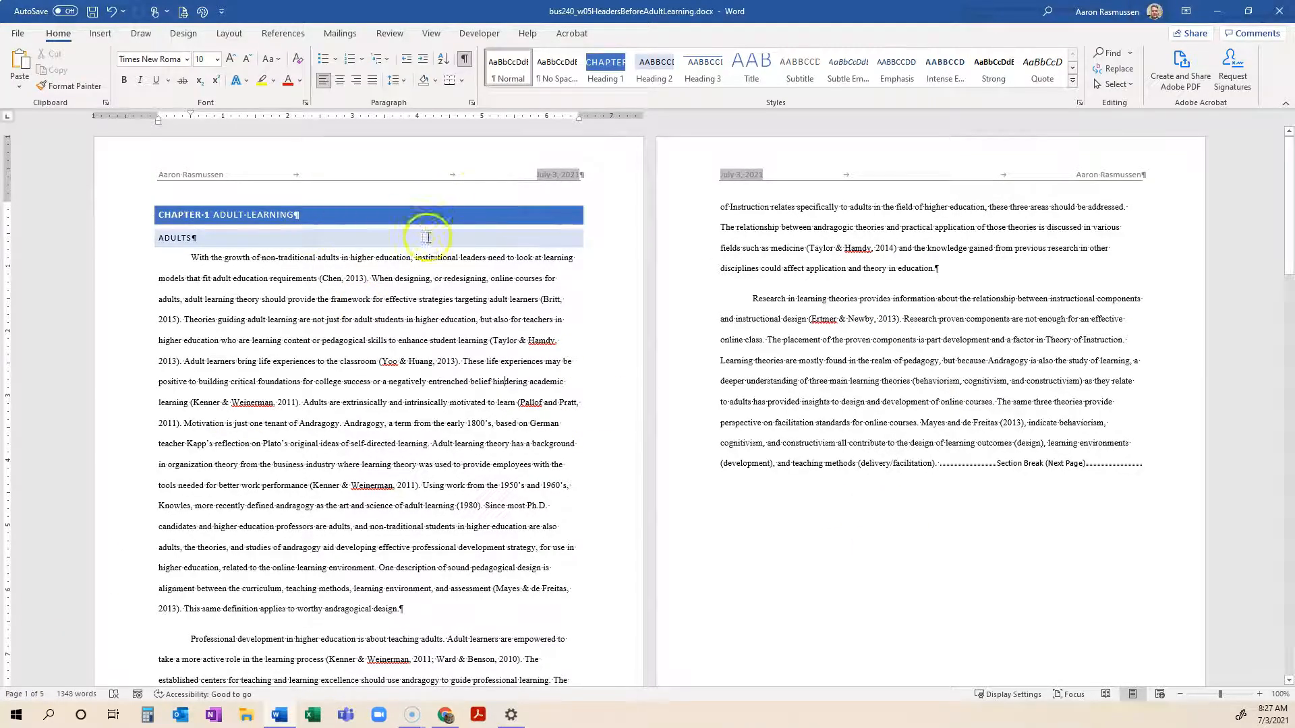
Open section 1's header area and examine its odd and even page headers together with the footer page numbers.
double_click(419, 183)
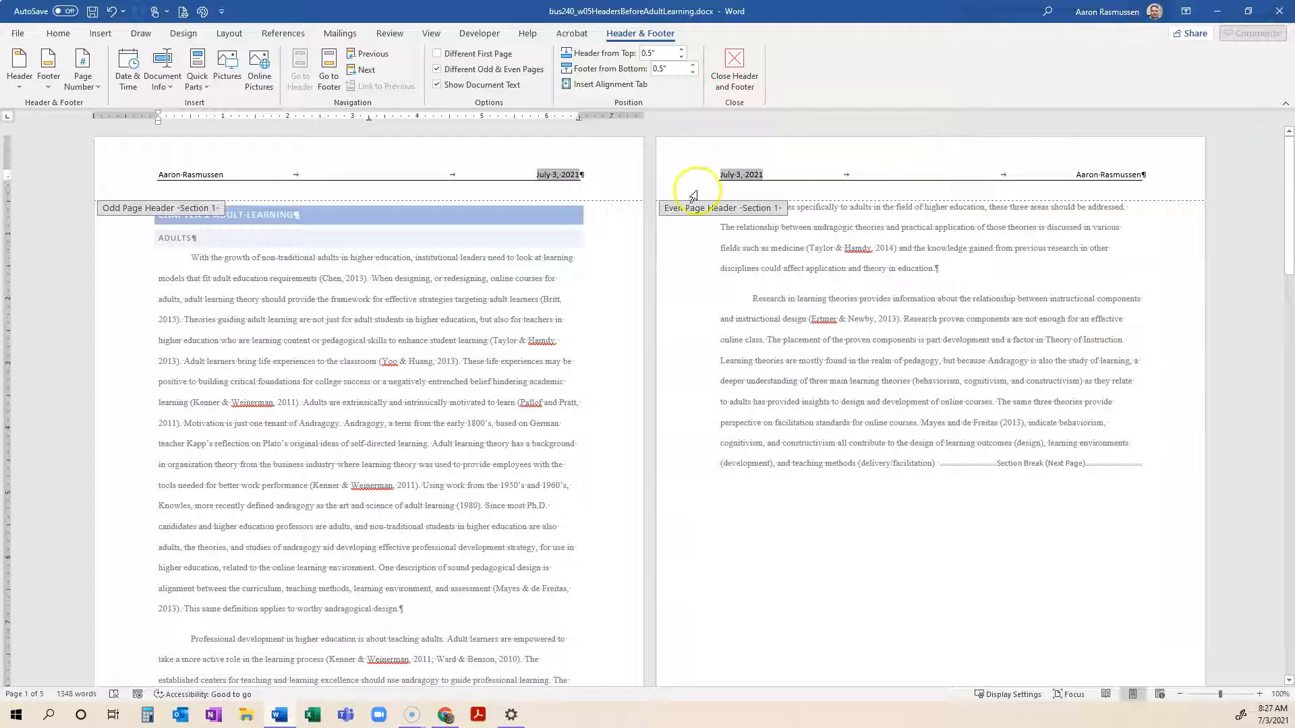
left_click(825, 175)
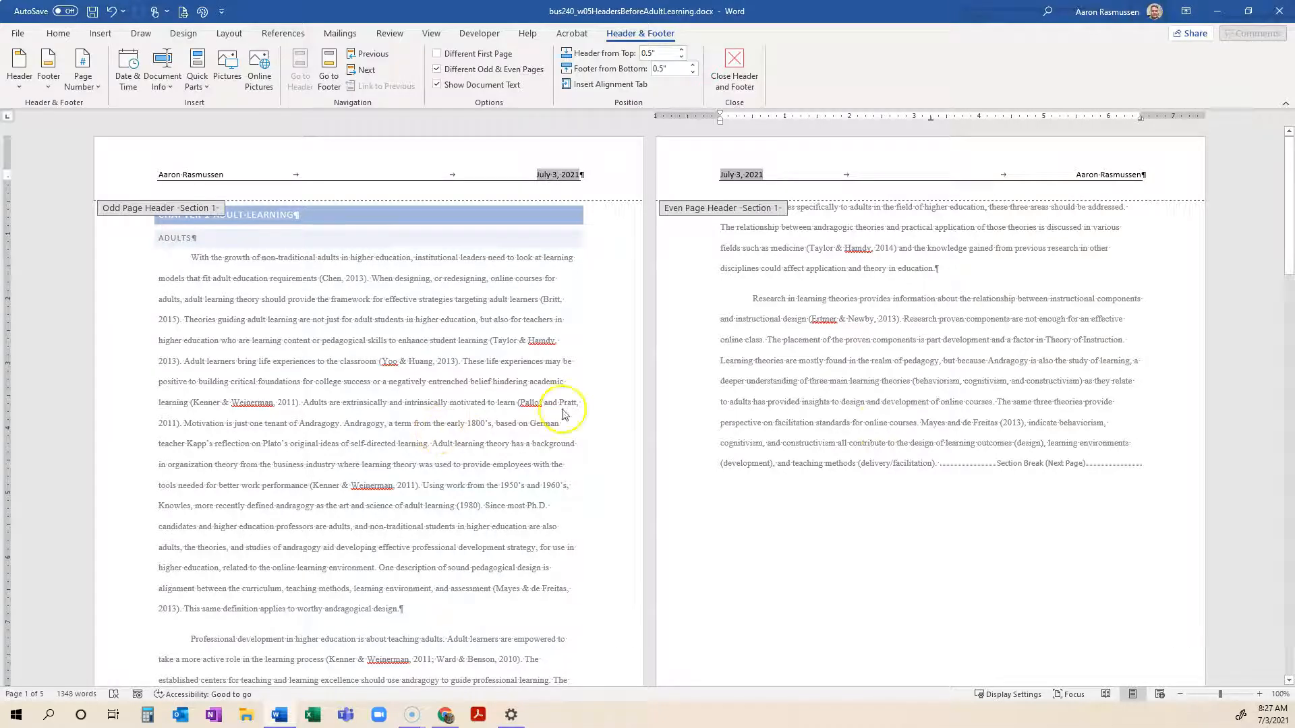
scroll(856, 404, "down", 3)
scroll(855, 406, "down", 1)
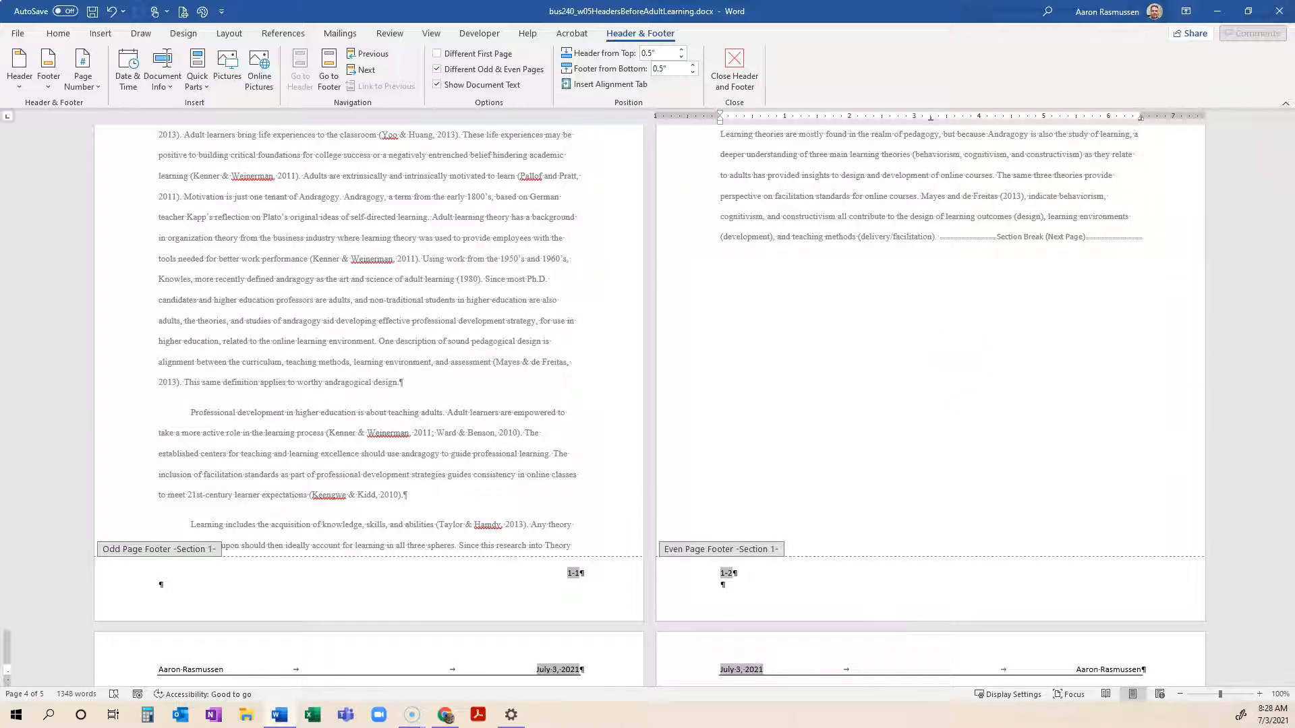
scroll(764, 346, "up", 3)
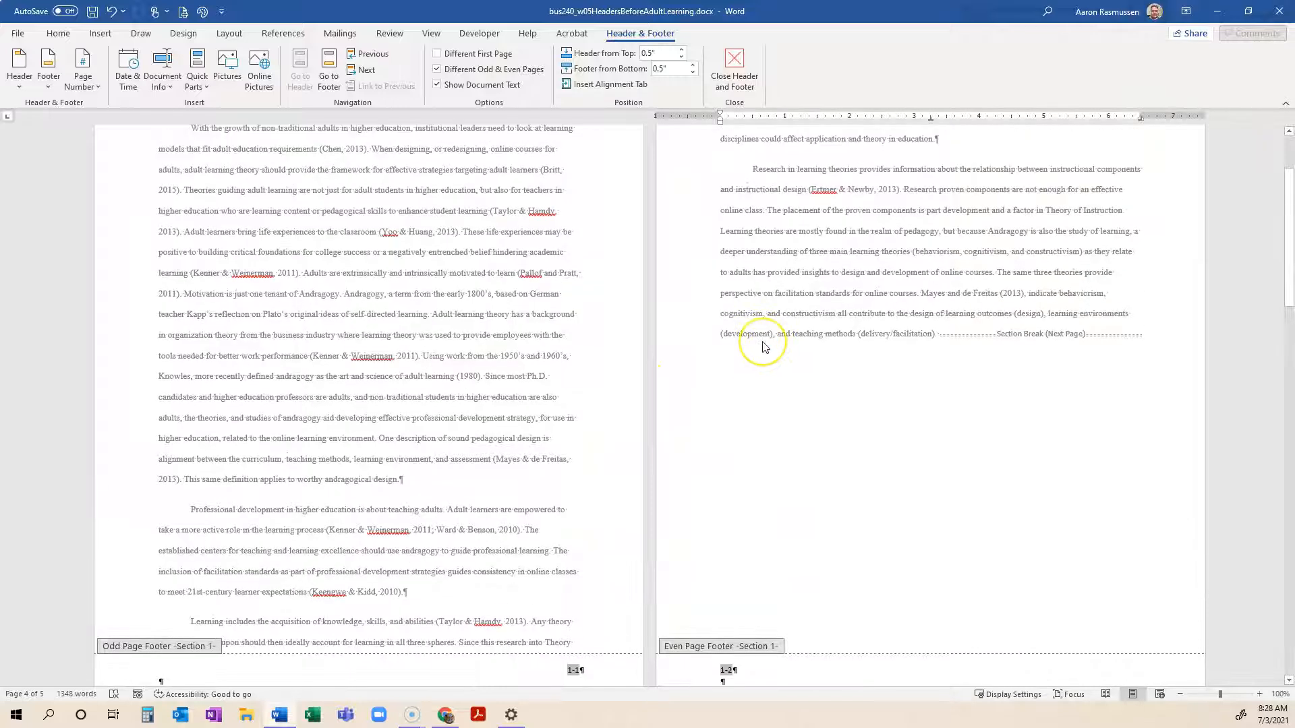
scroll(764, 347, "up", 1)
scroll(769, 341, "up", 2)
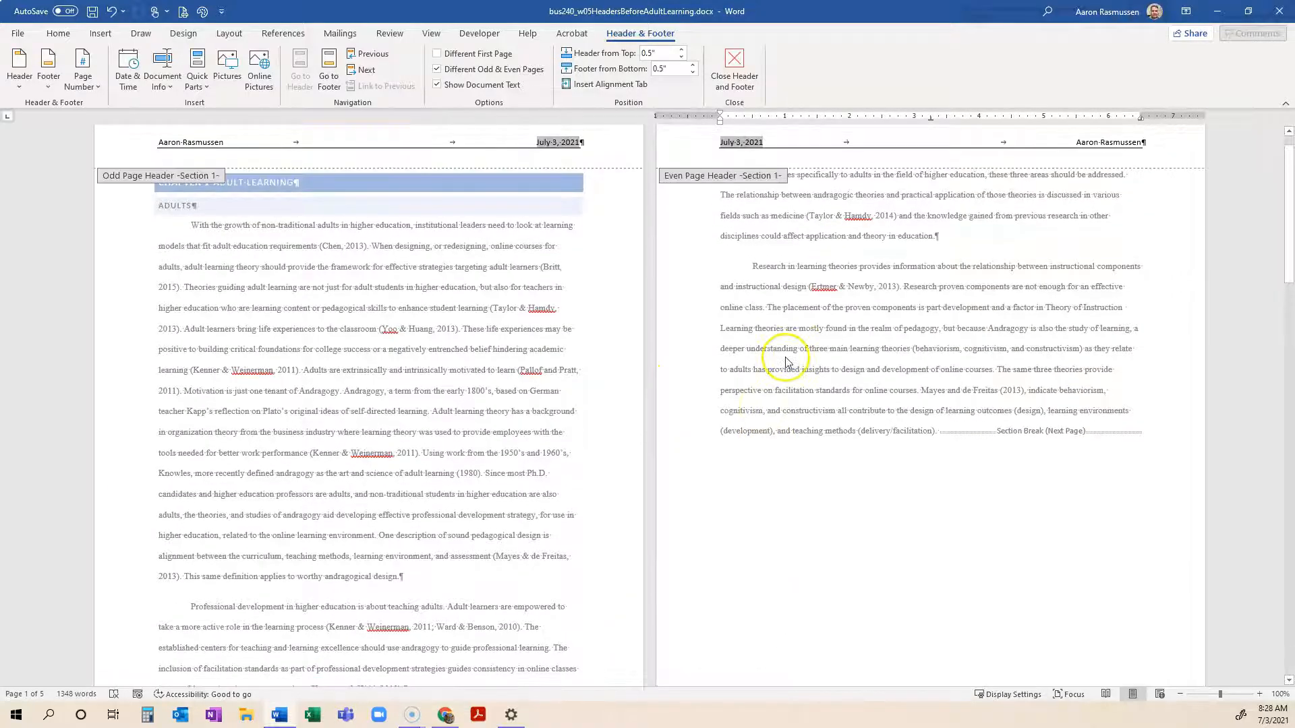